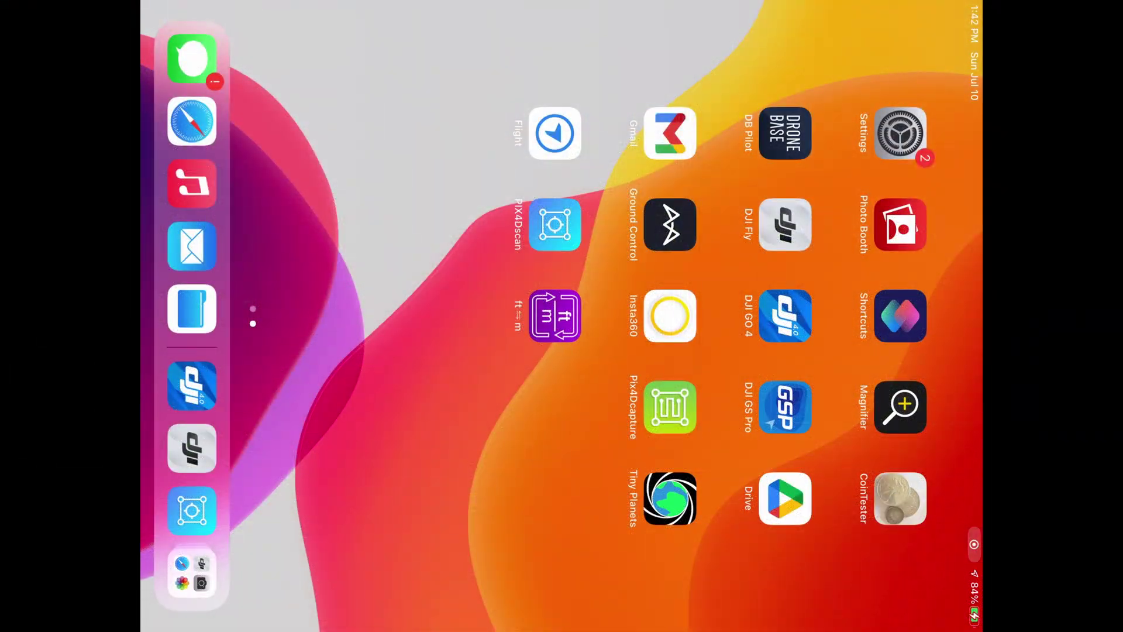
- Launch PIX4Dscan with the Phantom 4 drone connected
left_click(556, 224)
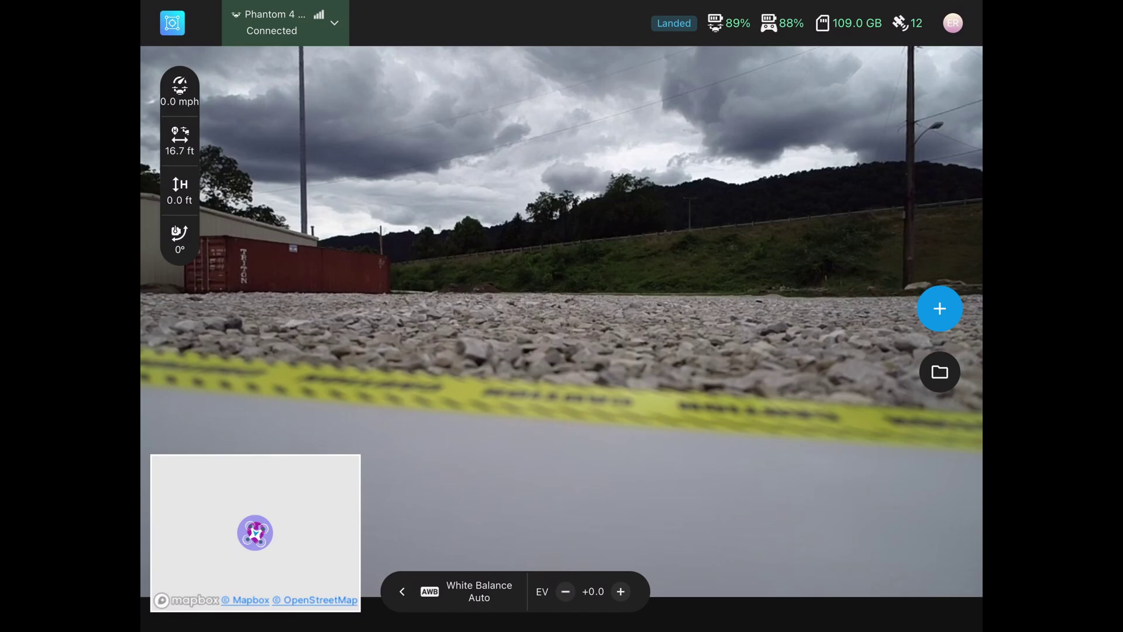
- Create a new project with the Cell Tower mission type
left_click(939, 309)
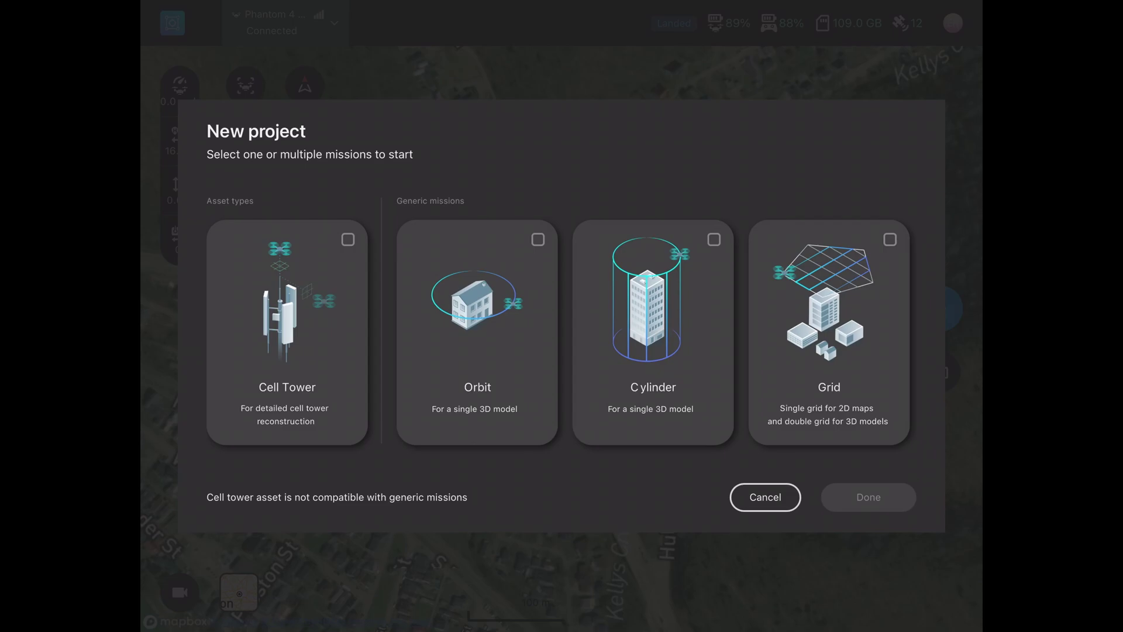
left_click(287, 328)
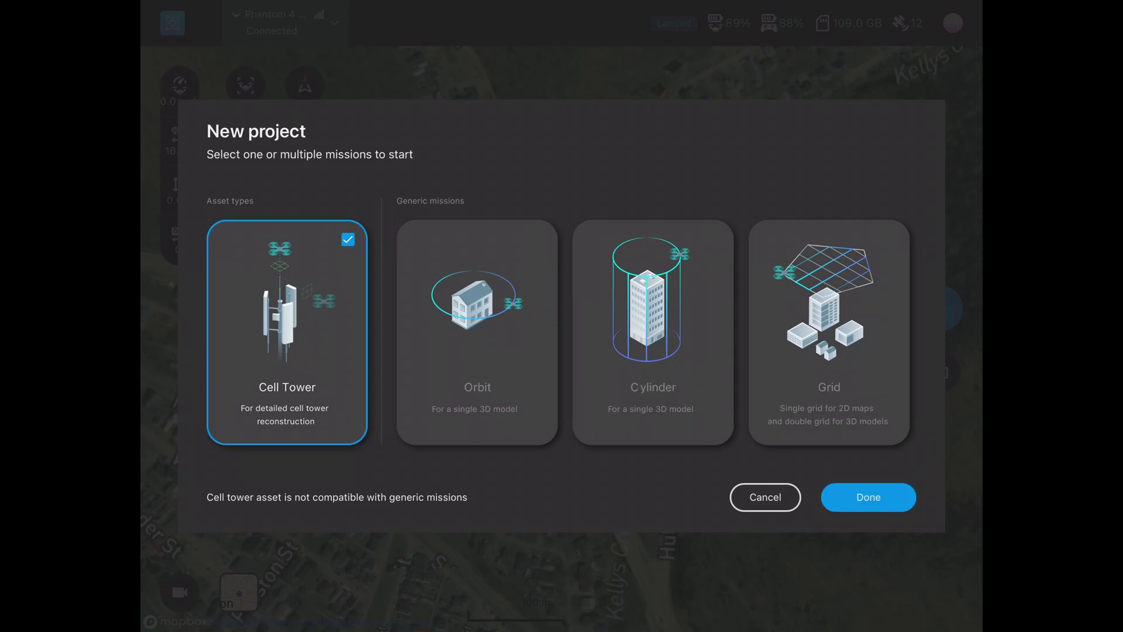
left_click(869, 498)
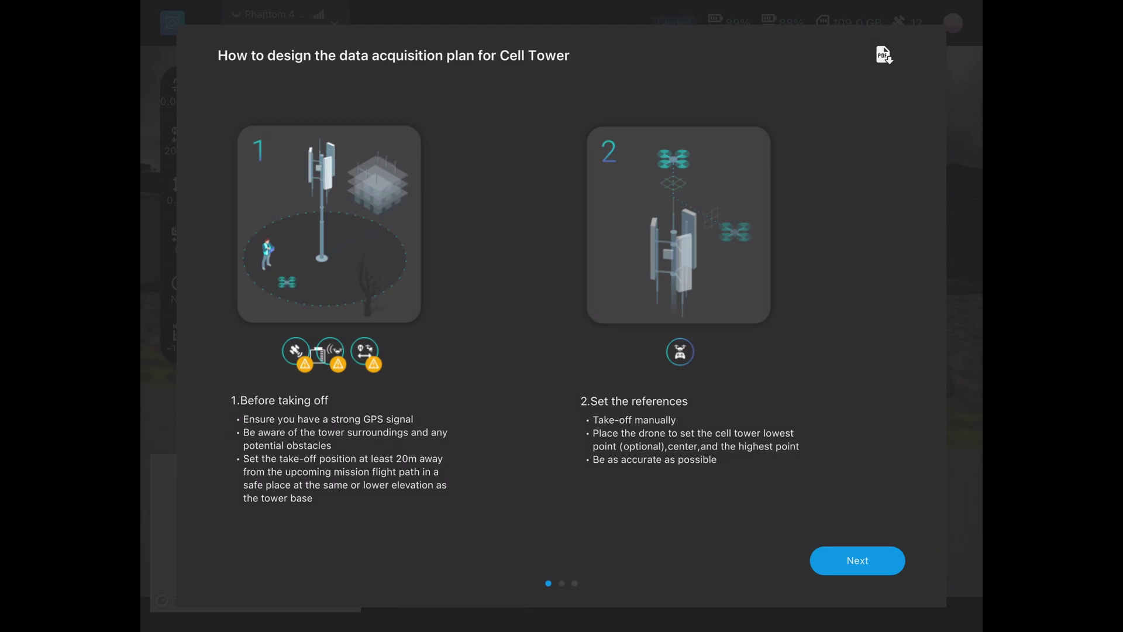
- Page the Cell Tower planning guide through to its final page on camera settings and mission completeness
left_click(857, 560)
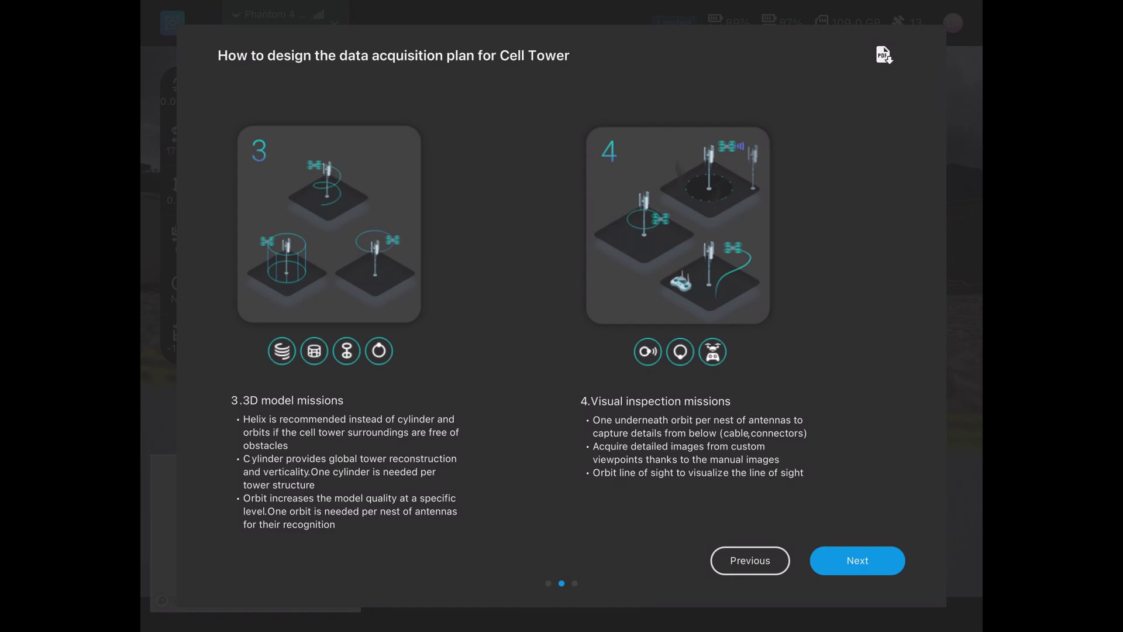
left_click(857, 561)
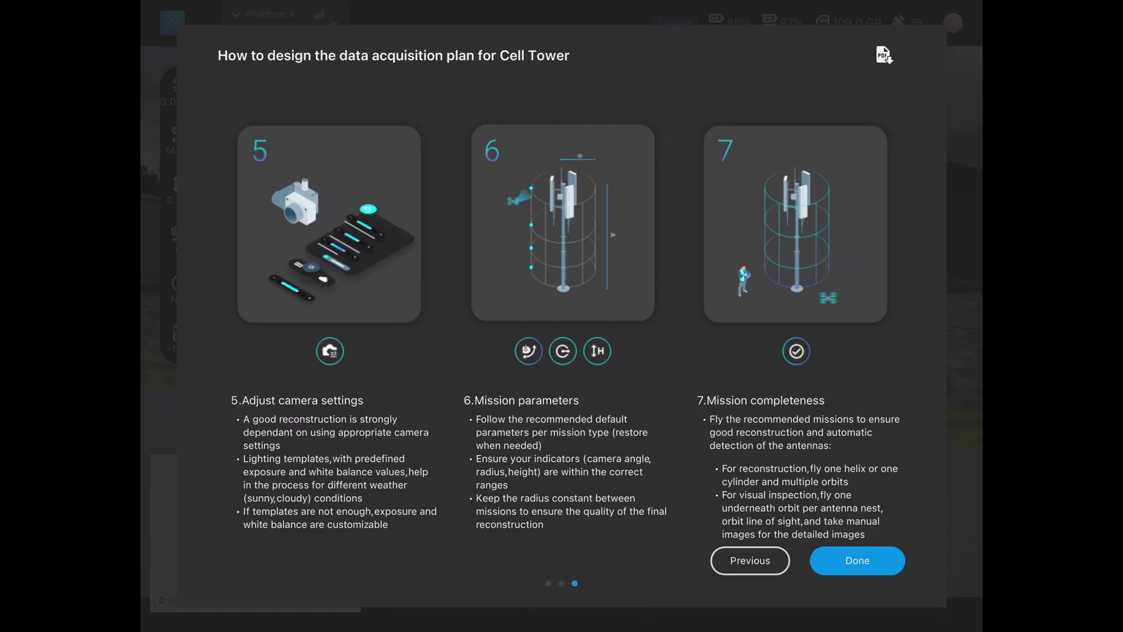
- Close the planning guide and answer the take-off elevation Yes/No question
left_click(857, 560)
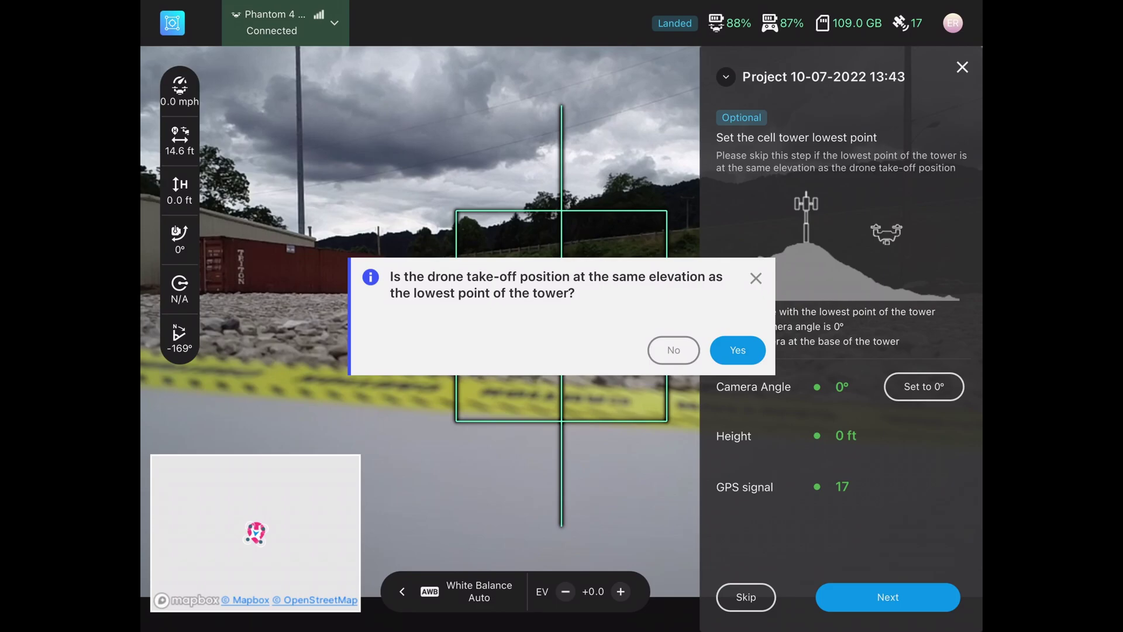
left_click(673, 350)
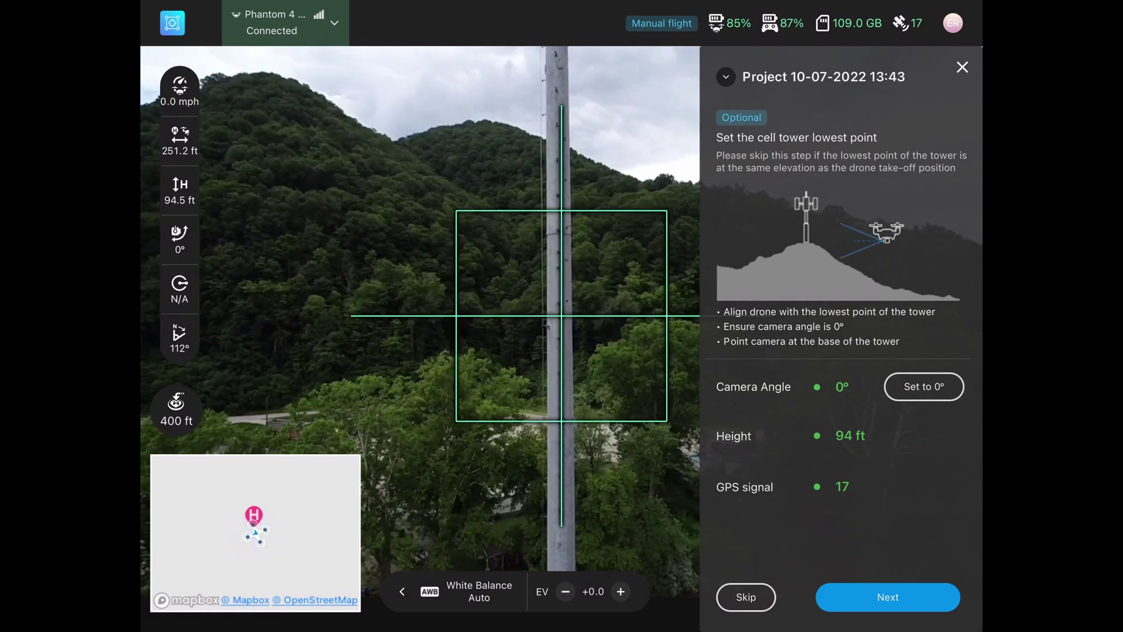
- Record the tower's lowest point at 94 ft
left_click(888, 597)
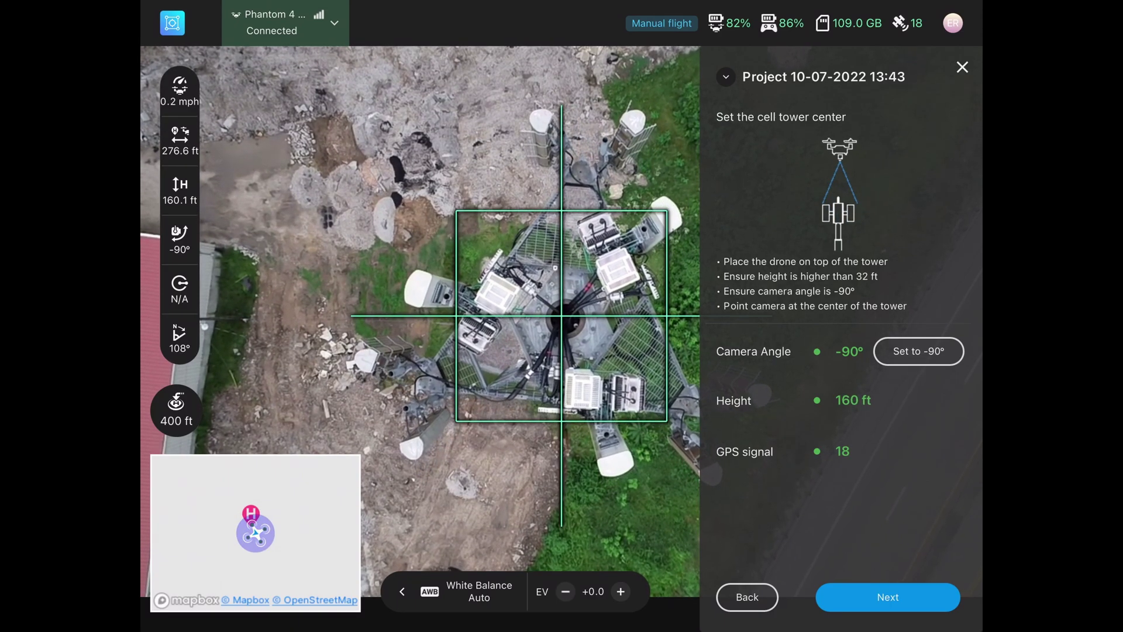
- Record the tower center and the 146 ft highest point, returning to the 3D model missions
left_click(887, 597)
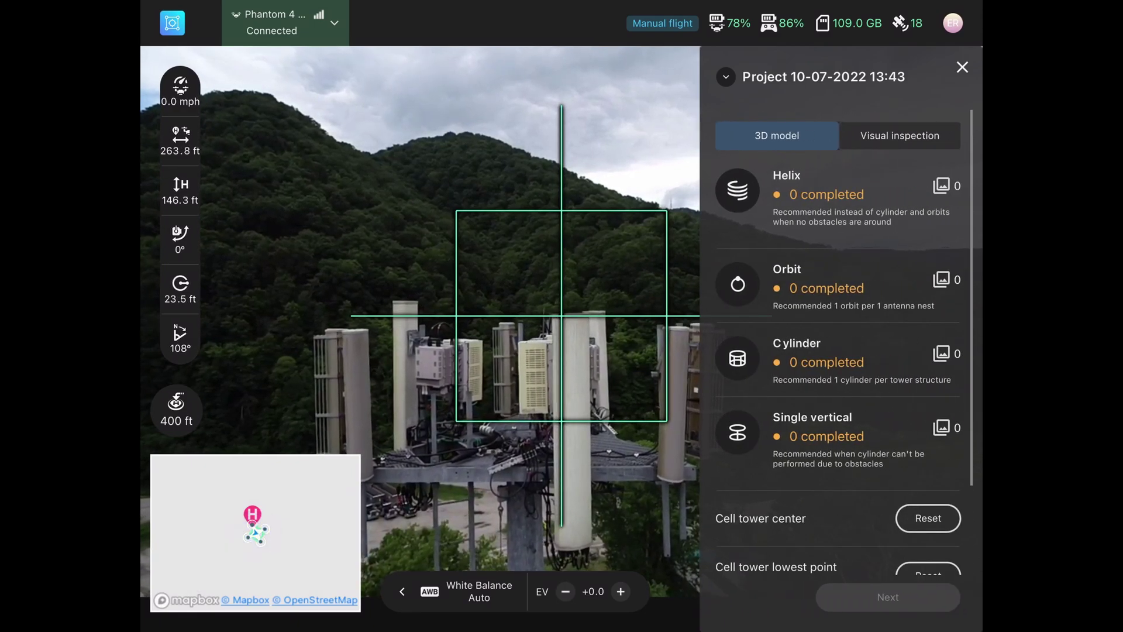
scroll(838, 351, "down", 2)
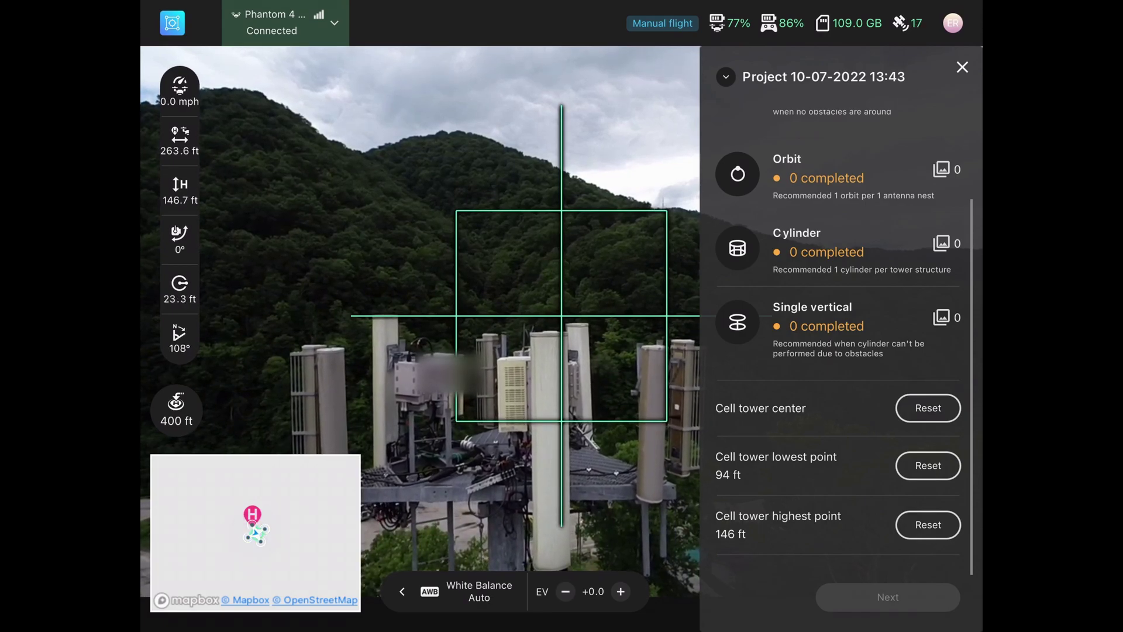
scroll(838, 342, "up", 4)
- Set up the Helix mission with Cloudy light conditions and start it
left_click(737, 190)
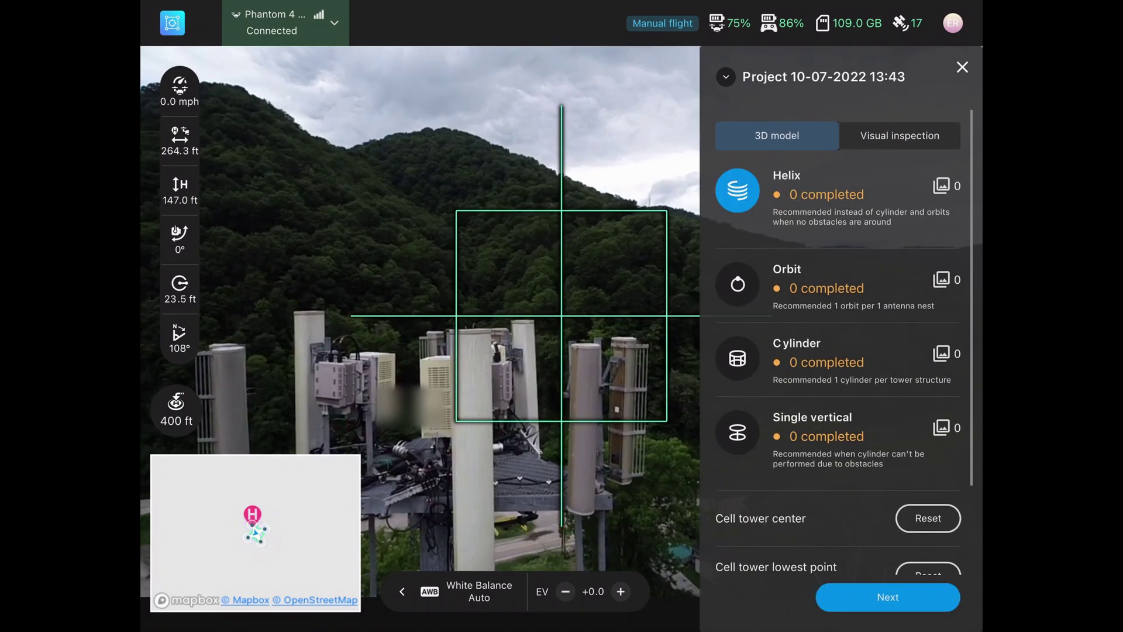
left_click(888, 597)
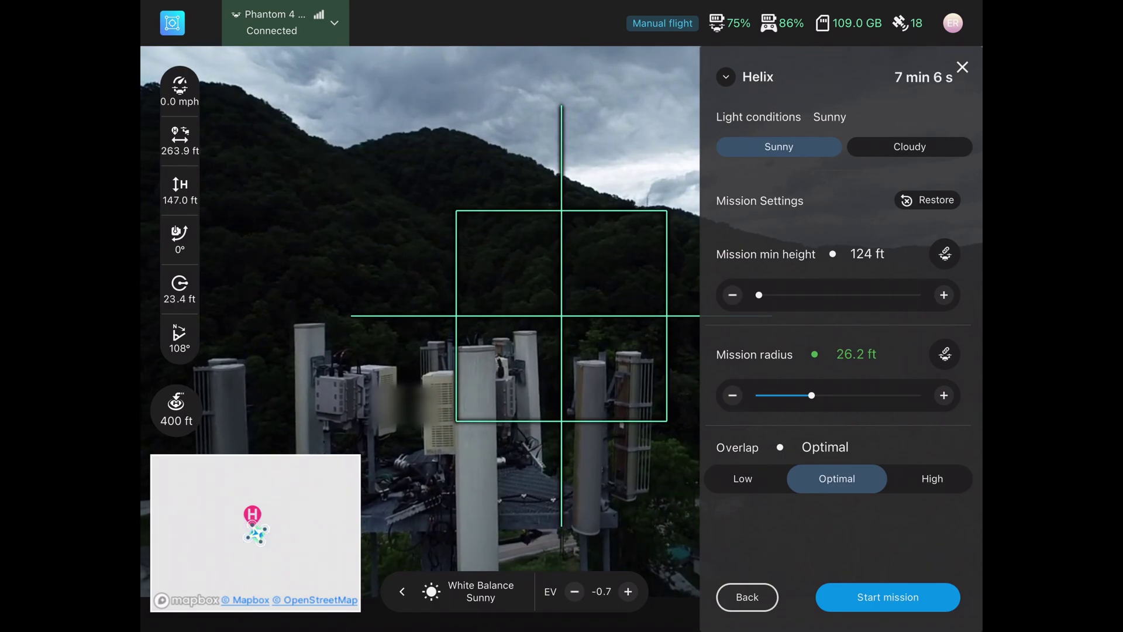
left_click(910, 146)
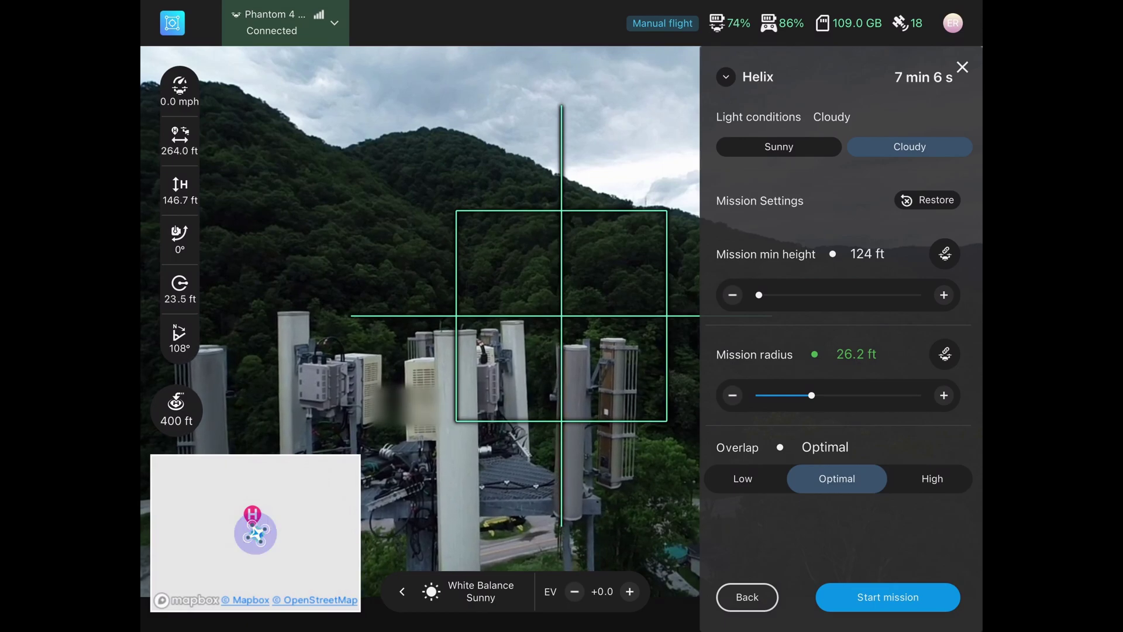
left_click(887, 597)
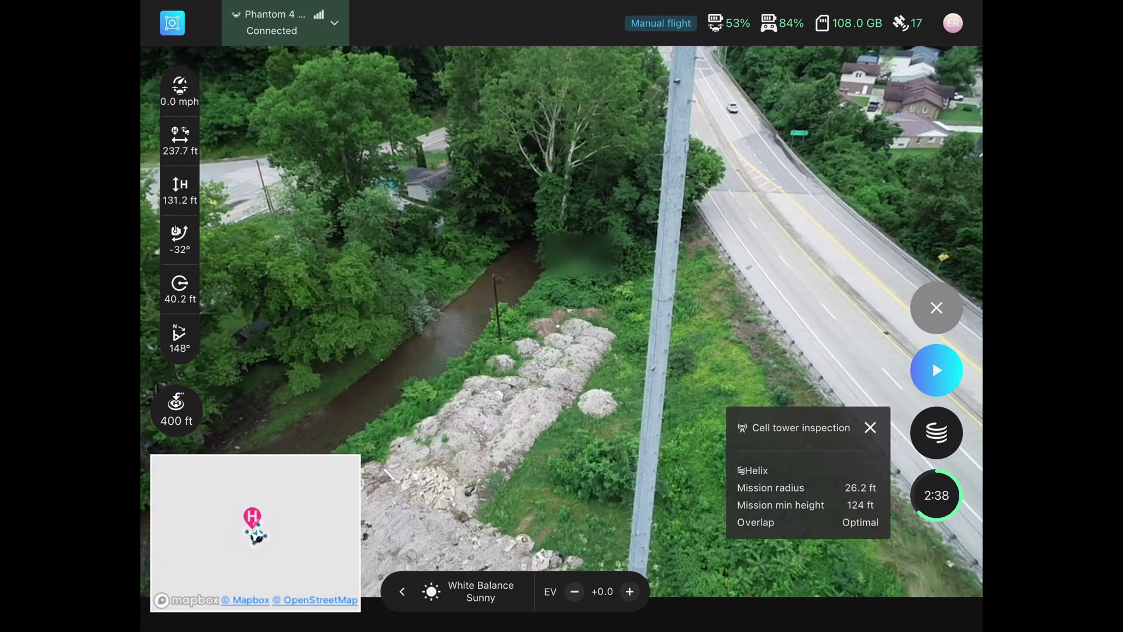
- Upload and fly the Helix mission until it completes with 183 images
left_click(935, 368)
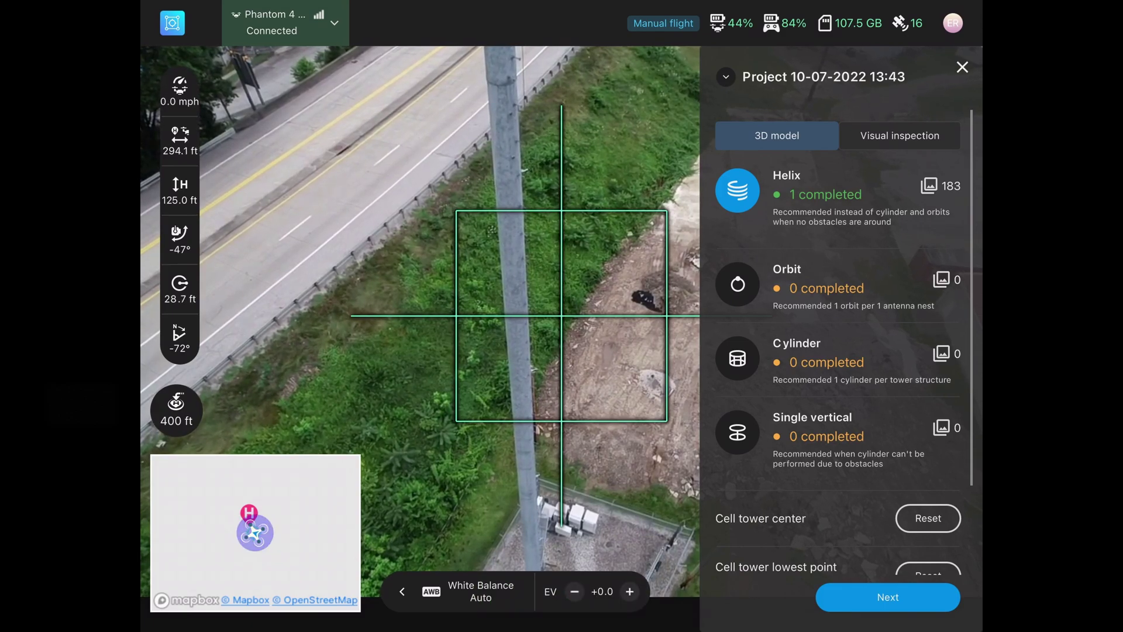
- Configure an Orbit mission with Cloudy light and review its 80-image settings
left_click(738, 284)
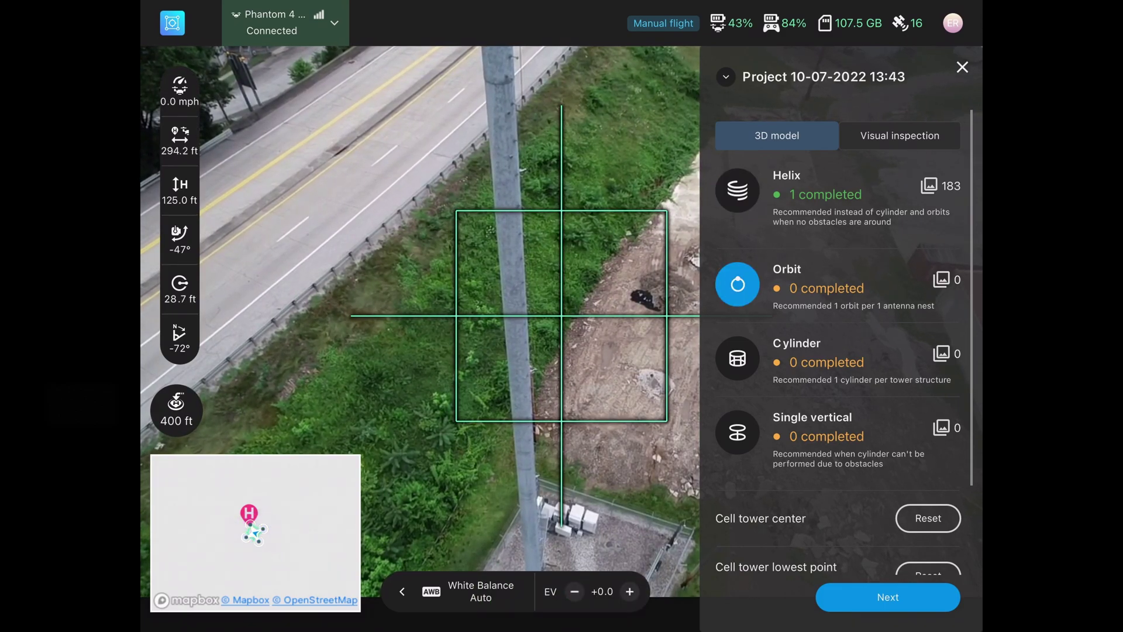
left_click(887, 597)
left_click(909, 147)
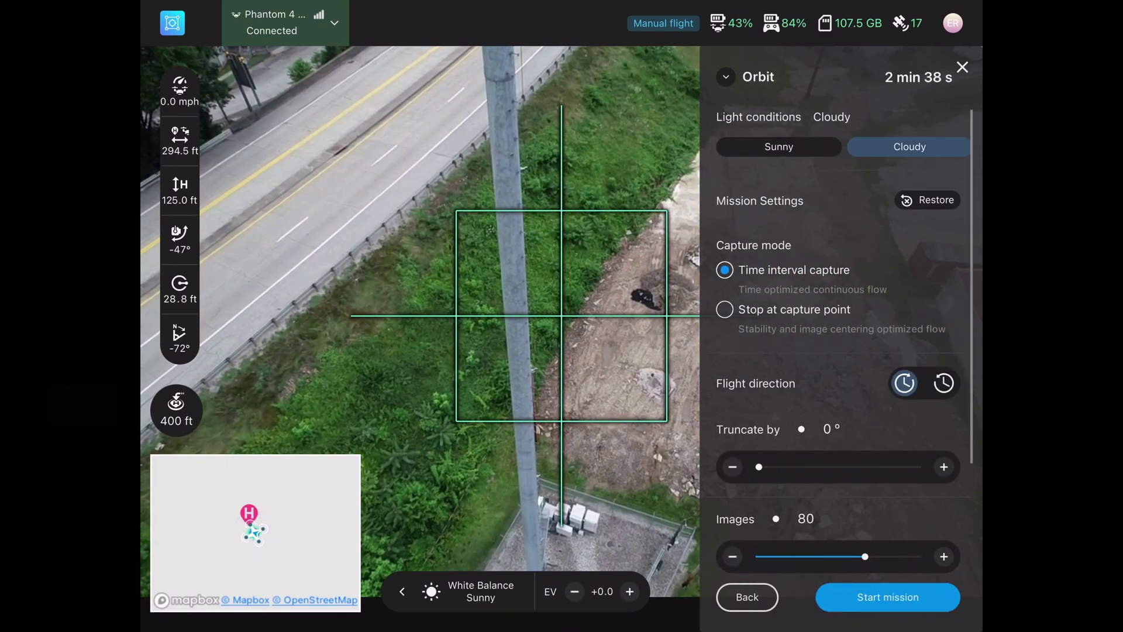
scroll(837, 351, "down", 1)
scroll(837, 351, "down", 5)
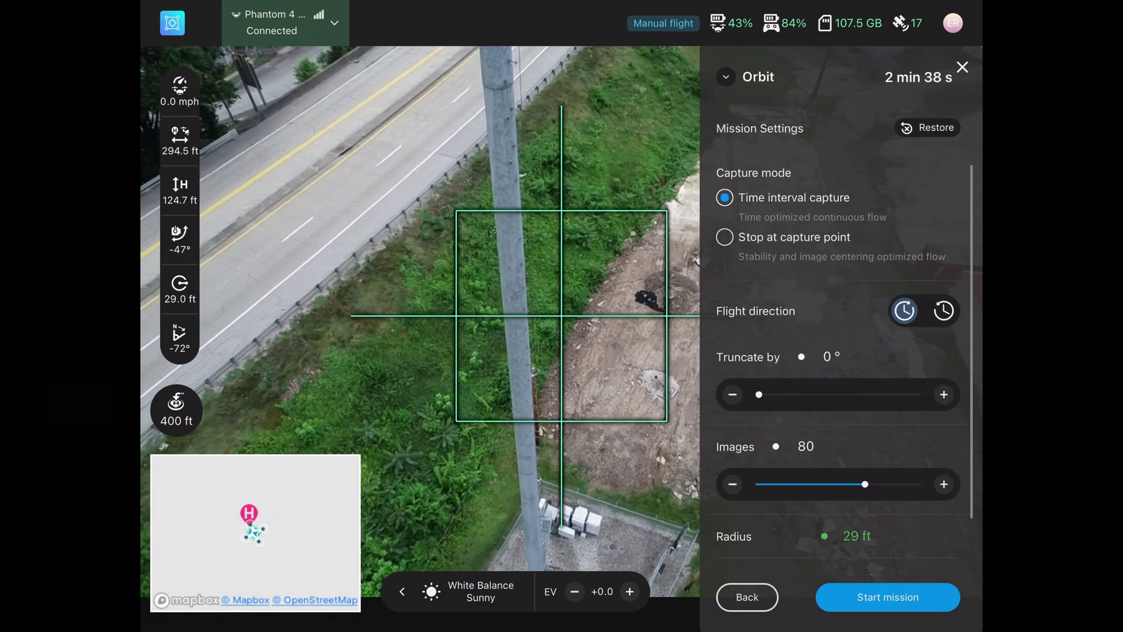
scroll(837, 351, "up", 2)
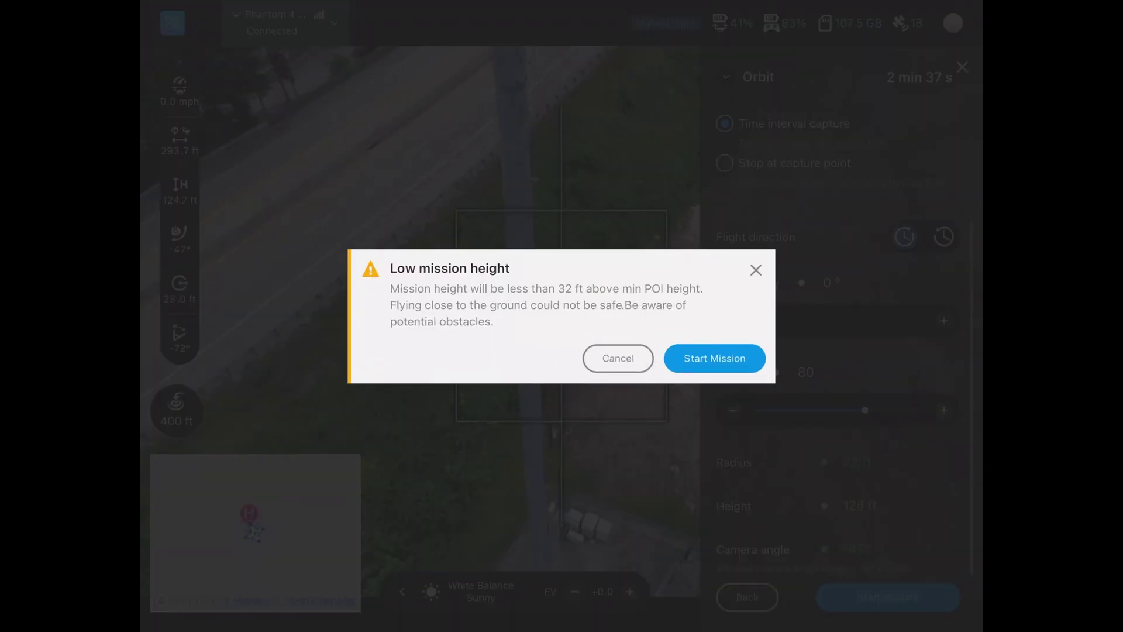
- Accept the low-height warning for the Orbit mission at 157 ft, 27 ft radius, -31° camera
left_click(715, 358)
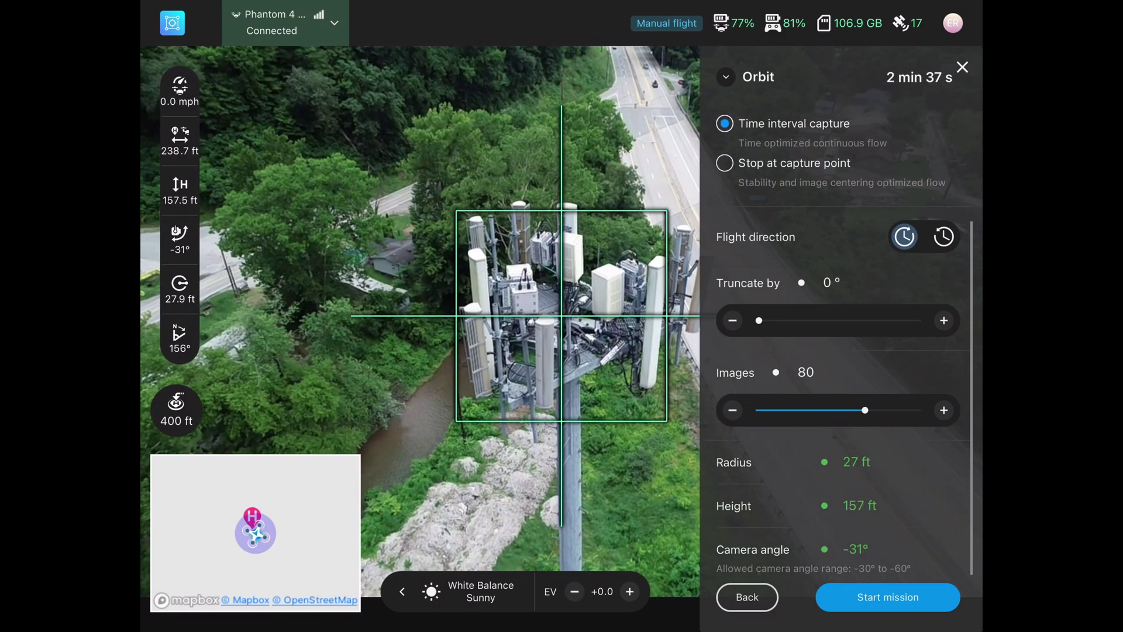
- Fly the Orbit mission again, bringing Orbit to 2 completed with 160 images
left_click(888, 597)
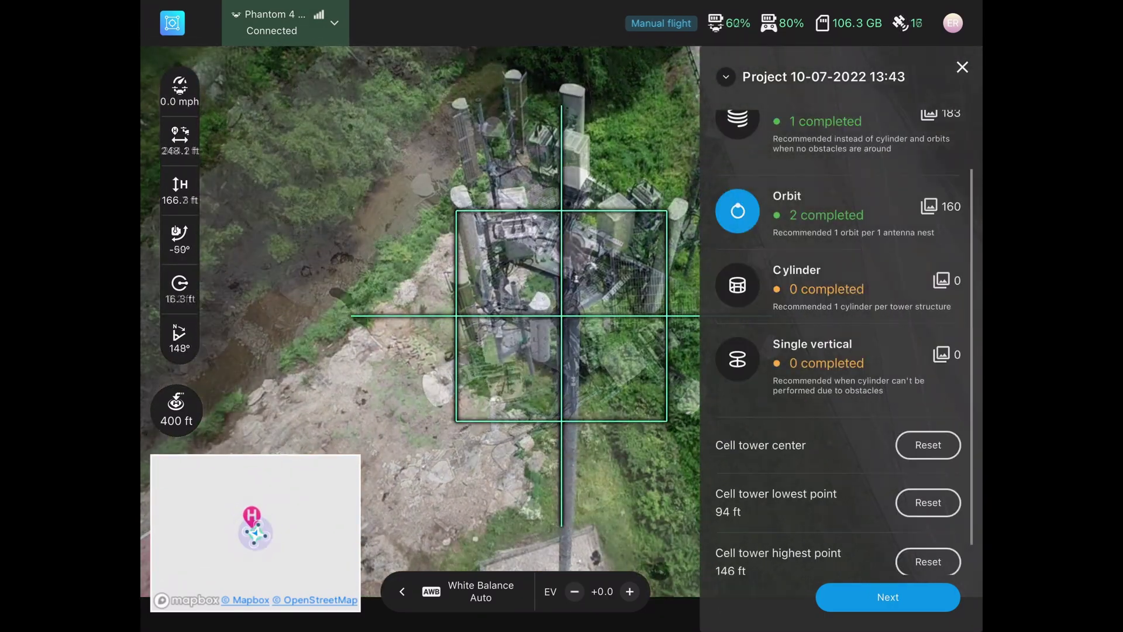
- Select the Cylinder mission and proceed to its settings
left_click(737, 285)
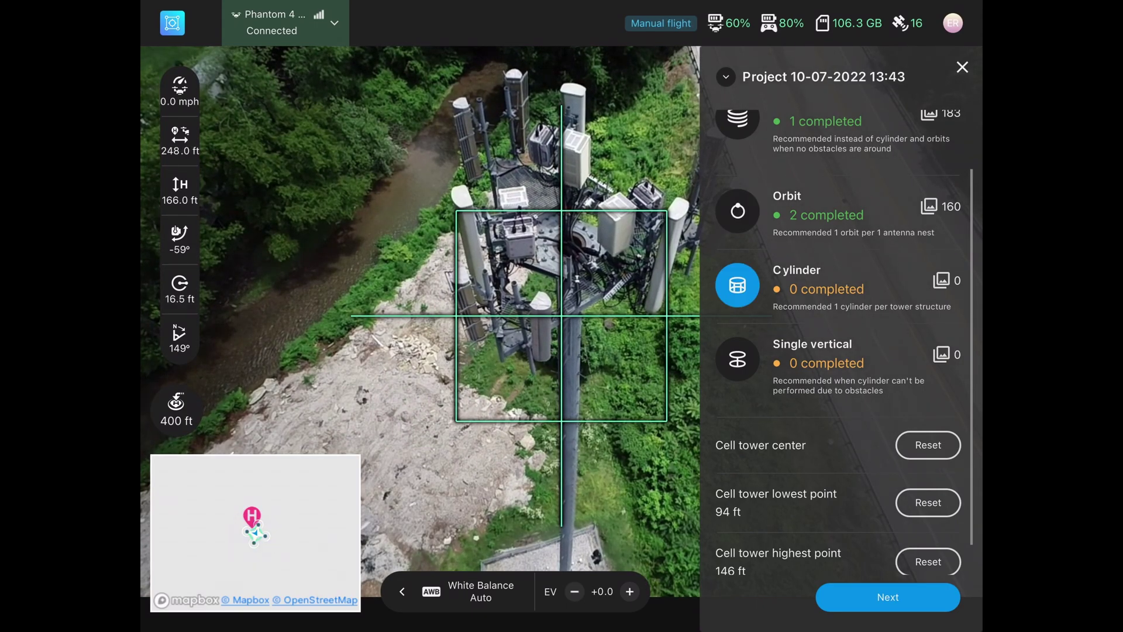
left_click(888, 597)
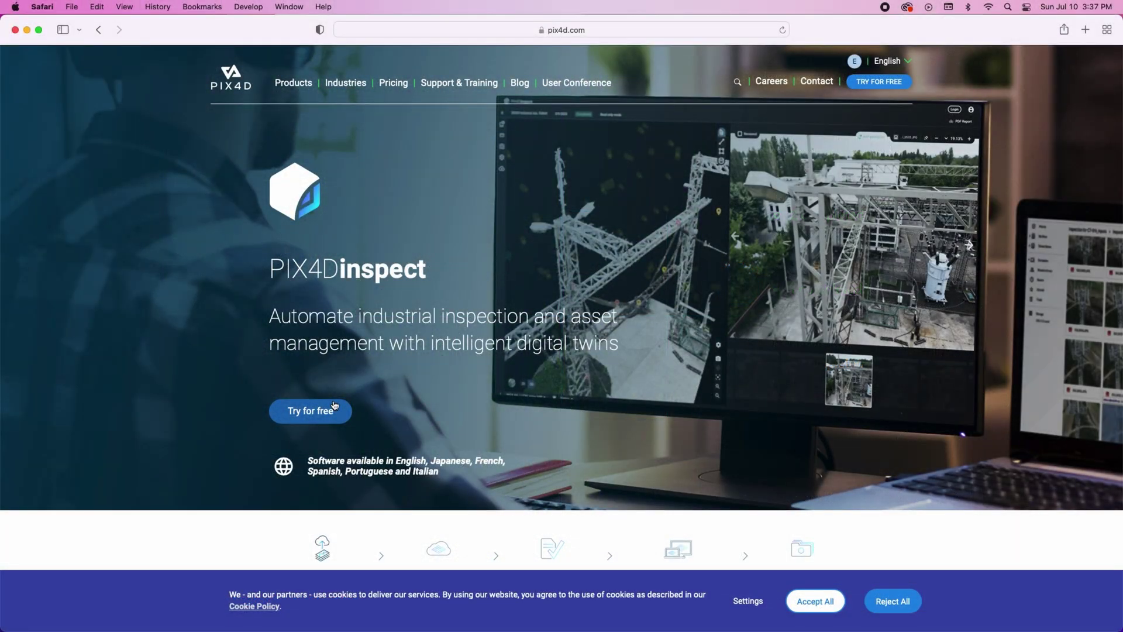
- Log in to PIX4Dinspect with the account e-mail and password and start the free trial
left_click(335, 405)
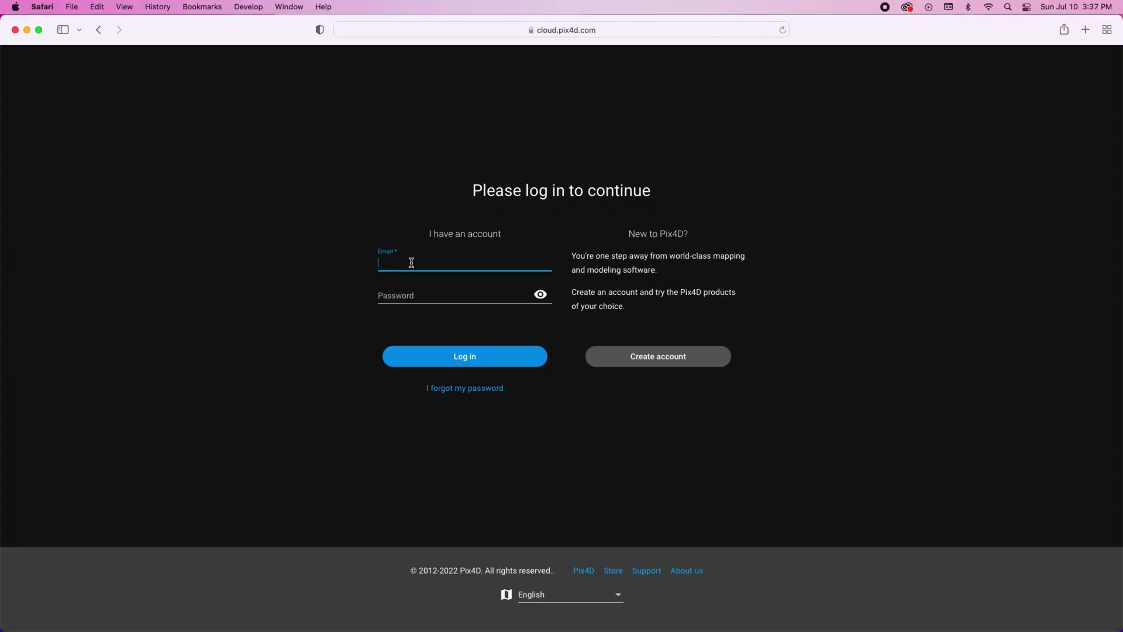
key("Tab")
type("********")
left_click(461, 354)
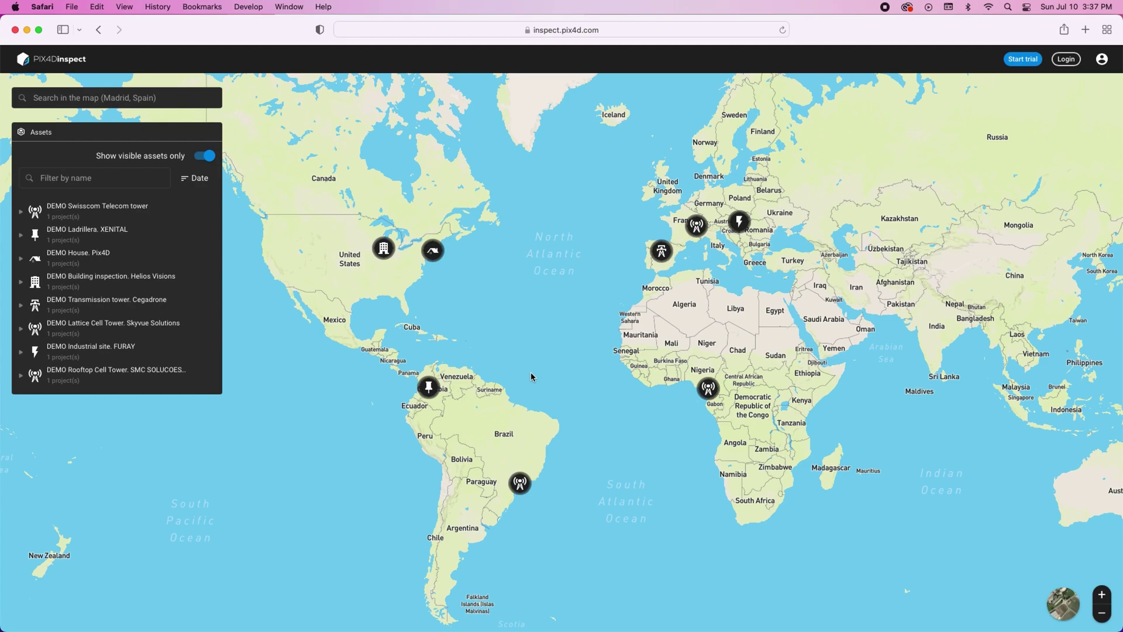
left_click(1025, 61)
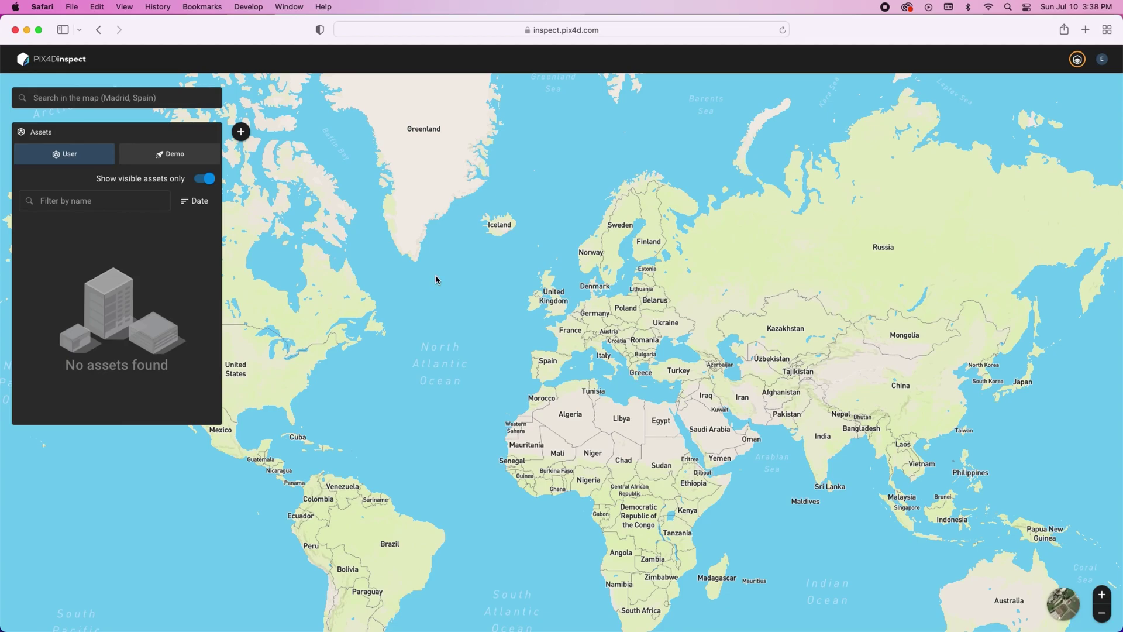
- Start a new project with all 492 JPGs from the 100MEDIA folder and advance to project creation
left_click(242, 133)
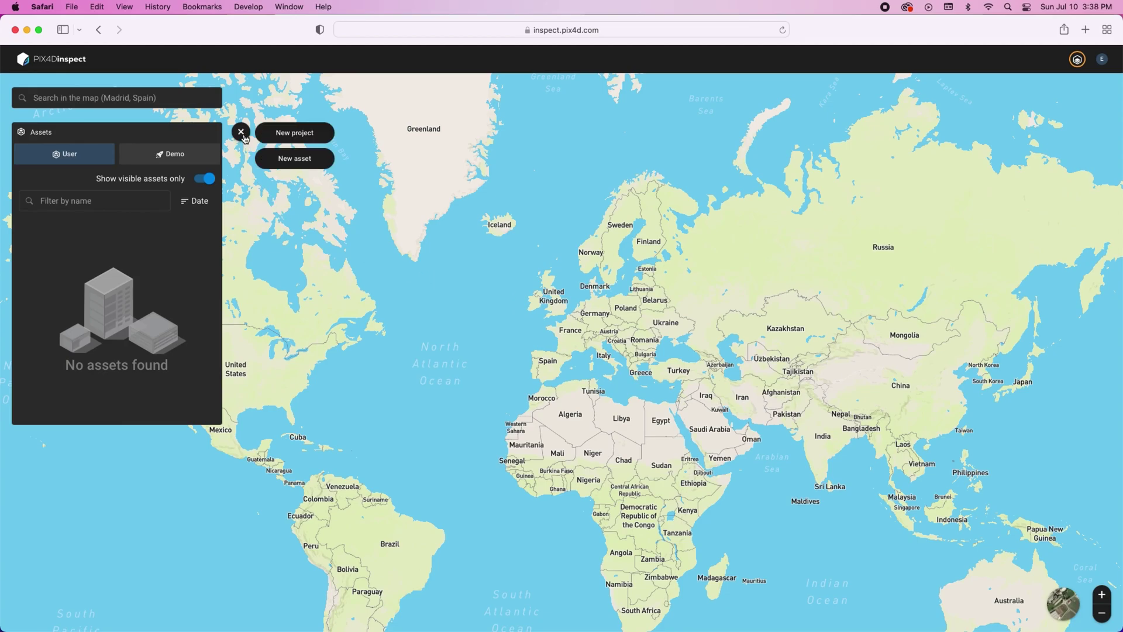
left_click(286, 139)
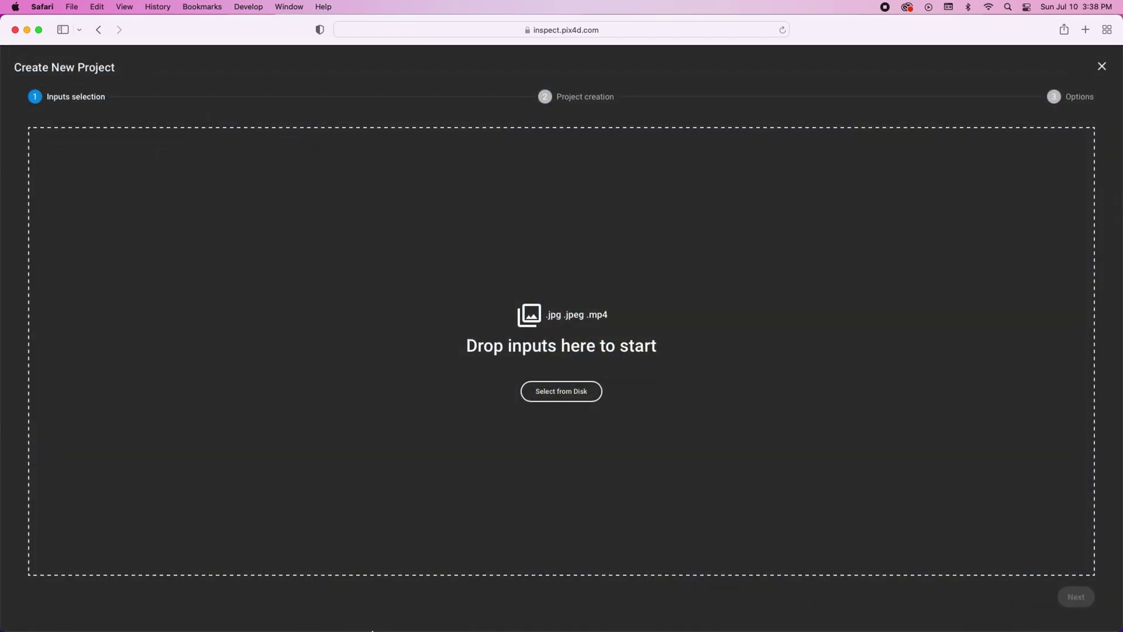
left_click(169, 609)
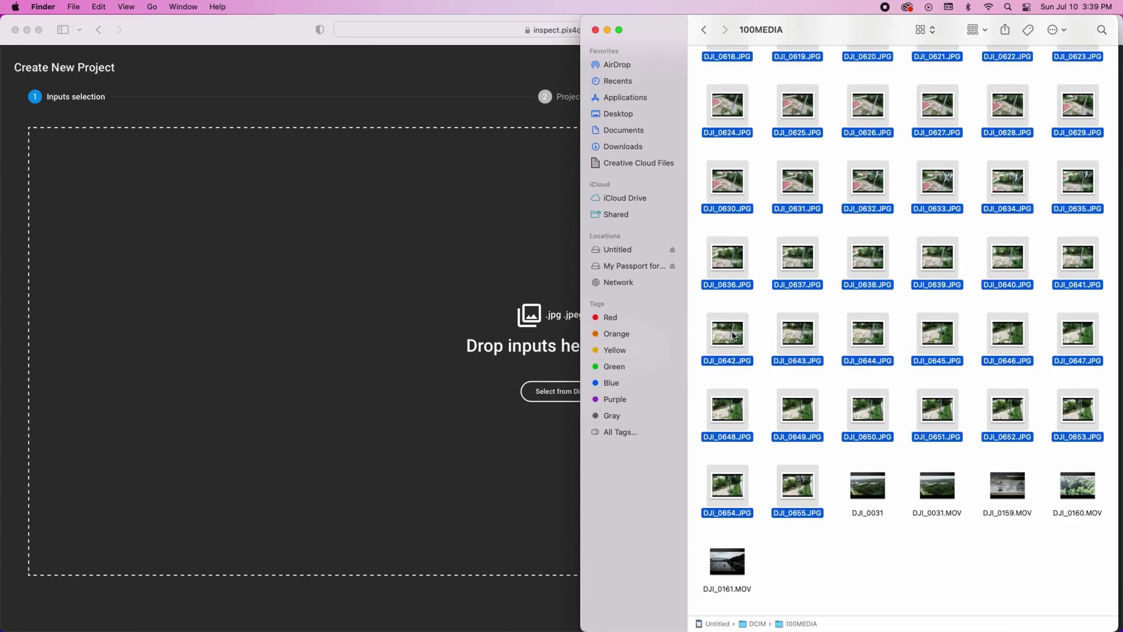
left_click_drag(731, 337, 506, 338)
left_click(608, 29)
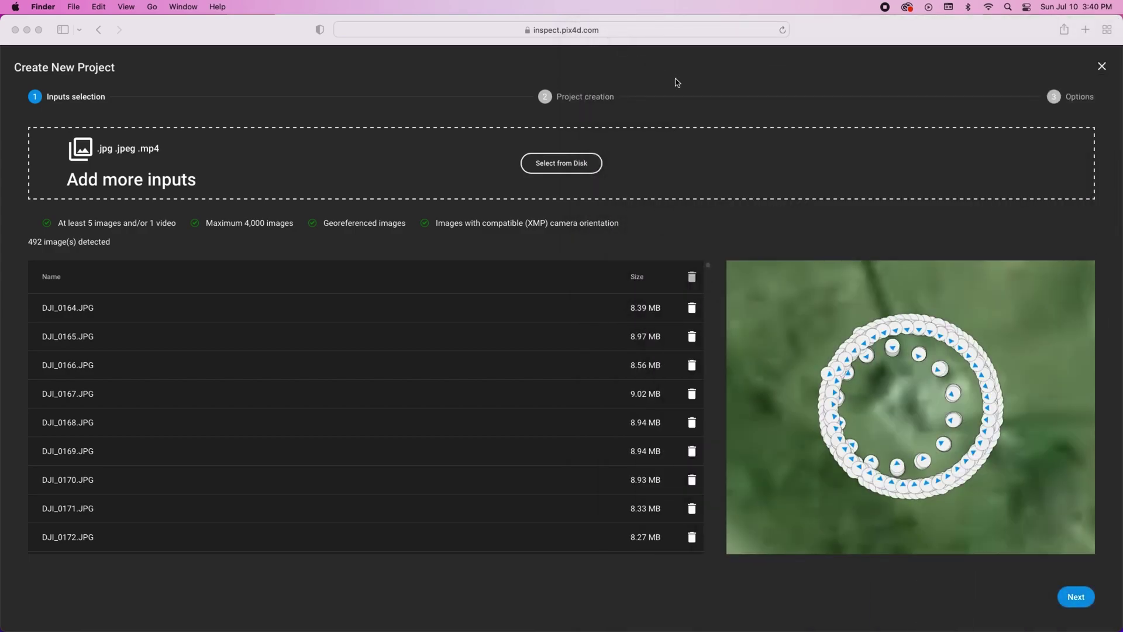
left_click(677, 82)
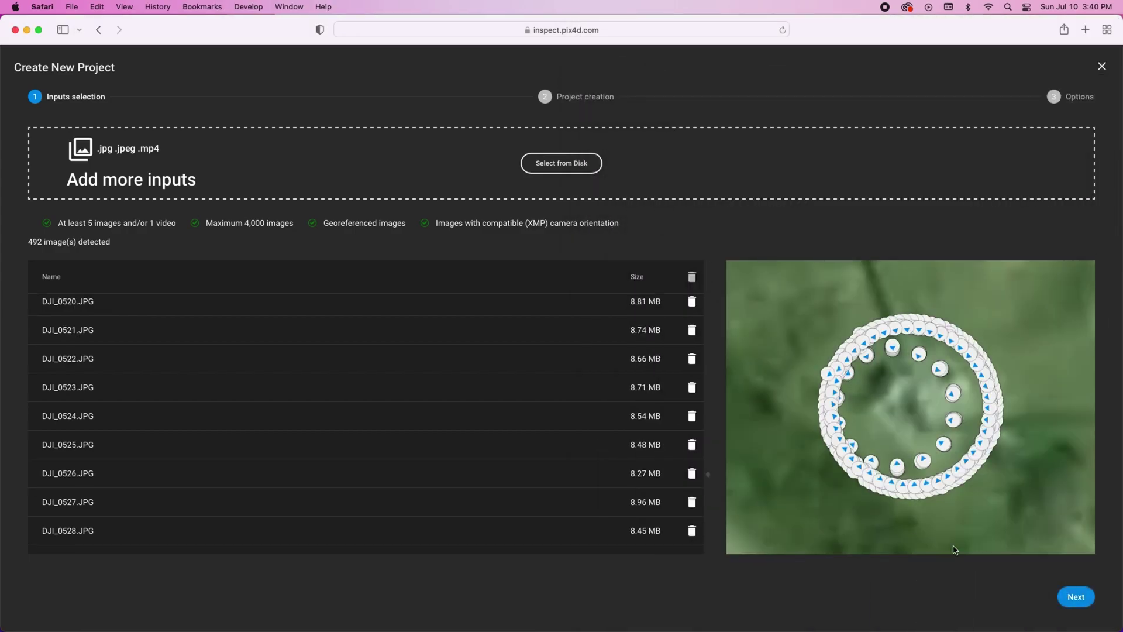
left_click(1077, 599)
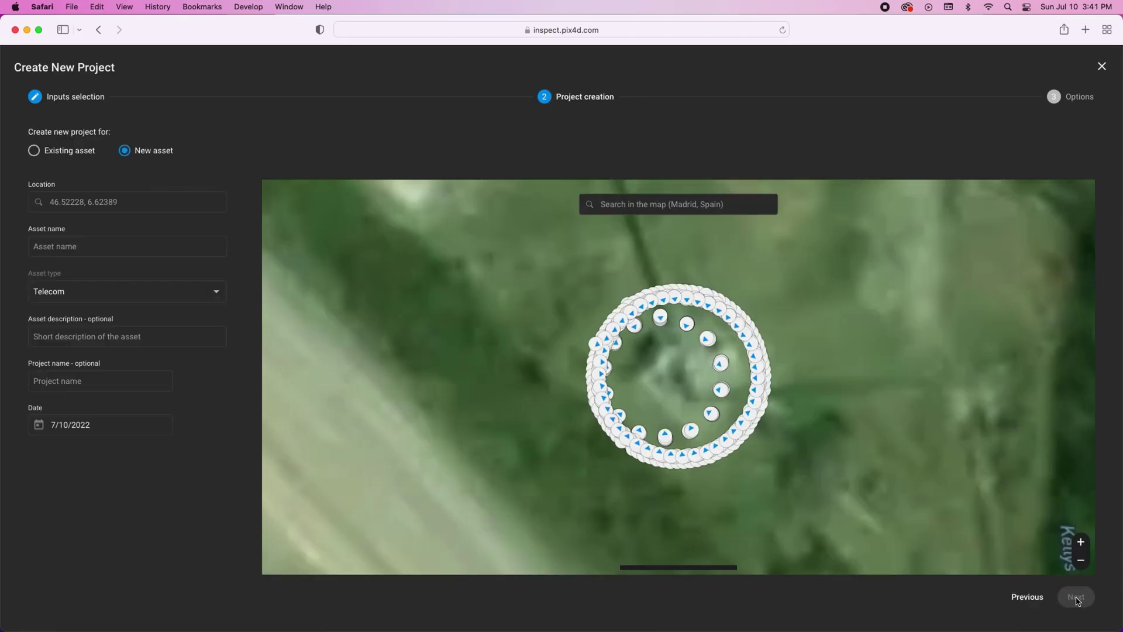
- Name the asset and project Cell_Tower_Demo and pin the location at 38.220268, -81.427239
left_click(148, 251)
type("Cell_Tower_Demo")
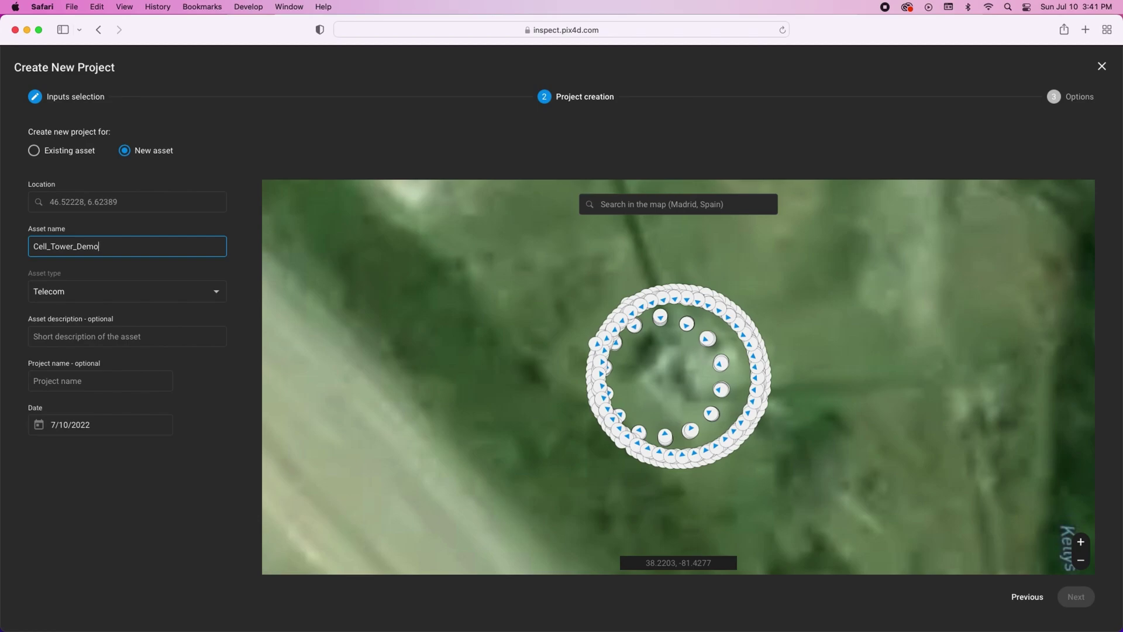
left_click(110, 378)
type("Cell_Tower_Demo")
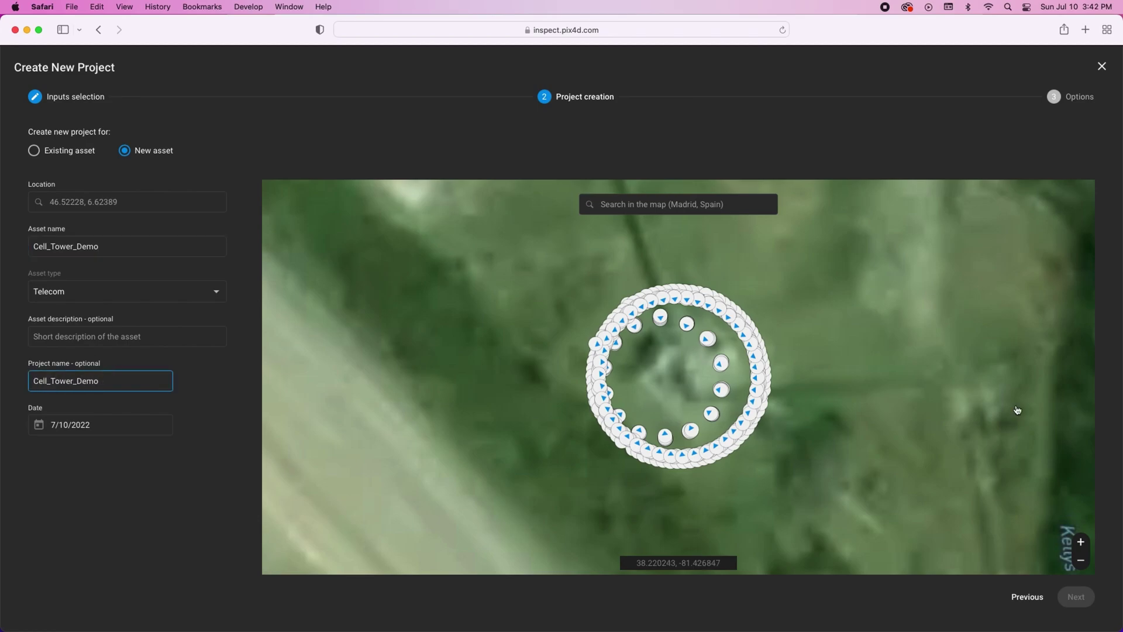
left_click(676, 382)
left_click(1081, 560)
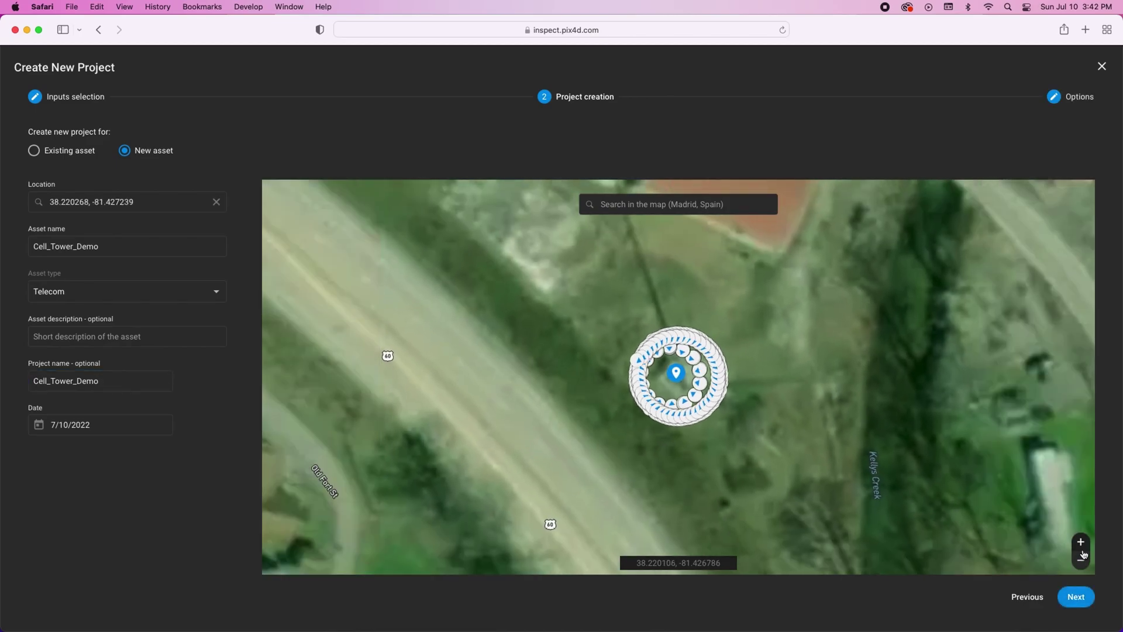
- Create the project with Rust detection off and accept data sharing to begin the 492-image upload
left_click(1076, 597)
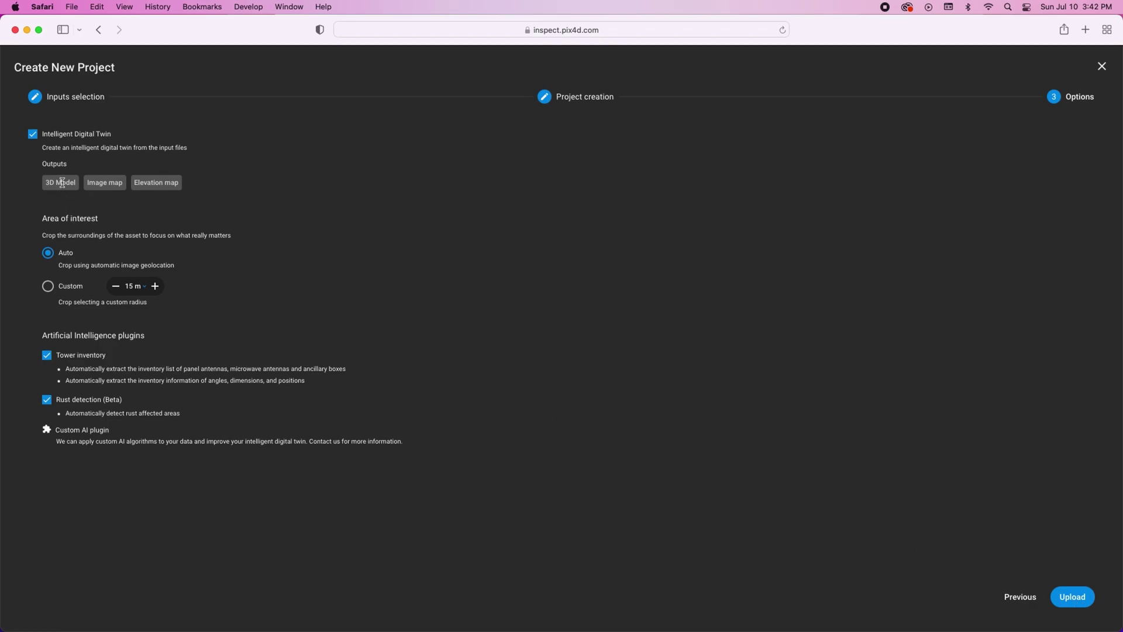
left_click(46, 400)
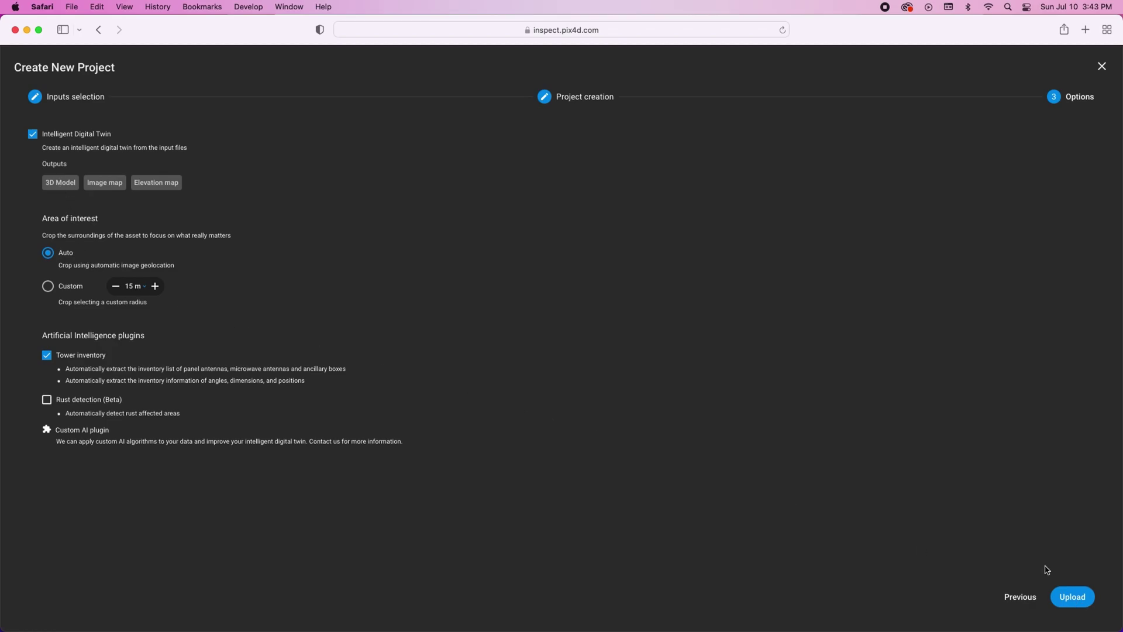
left_click(1076, 598)
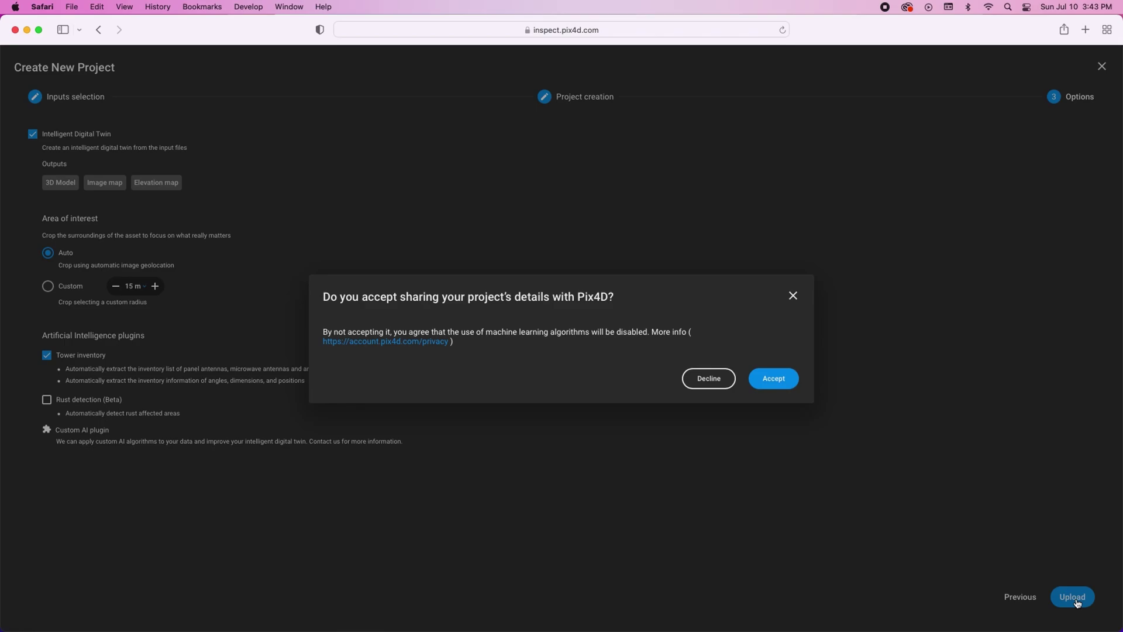
left_click(774, 379)
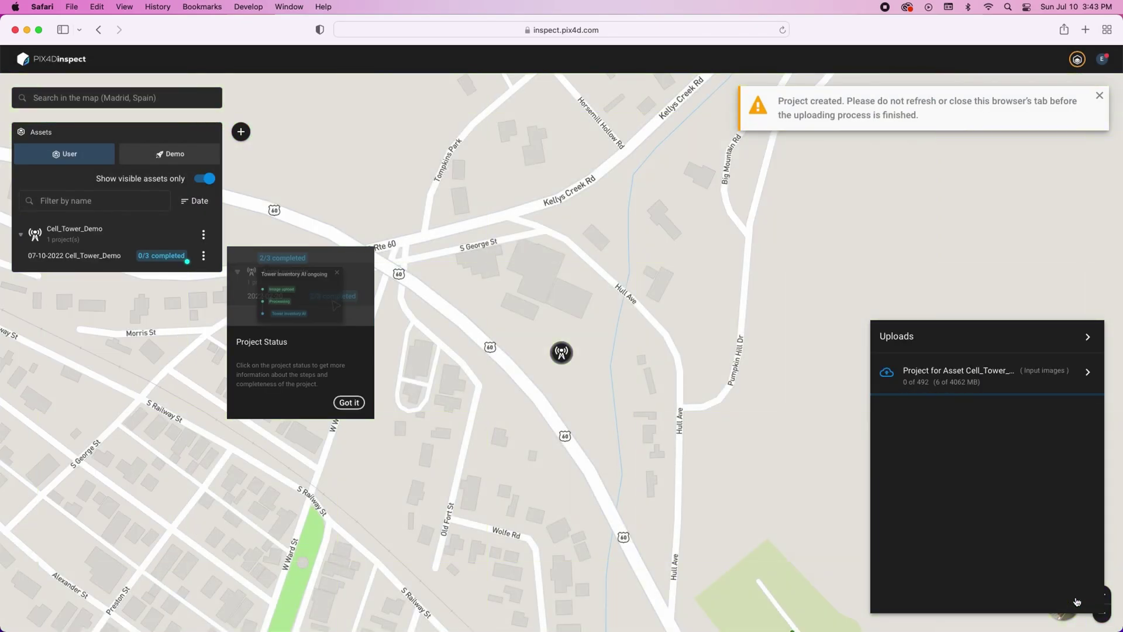
- Dismiss the Project Status tip and wait until Cell_Tower_Demo is listed with 1 project
left_click(627, 459)
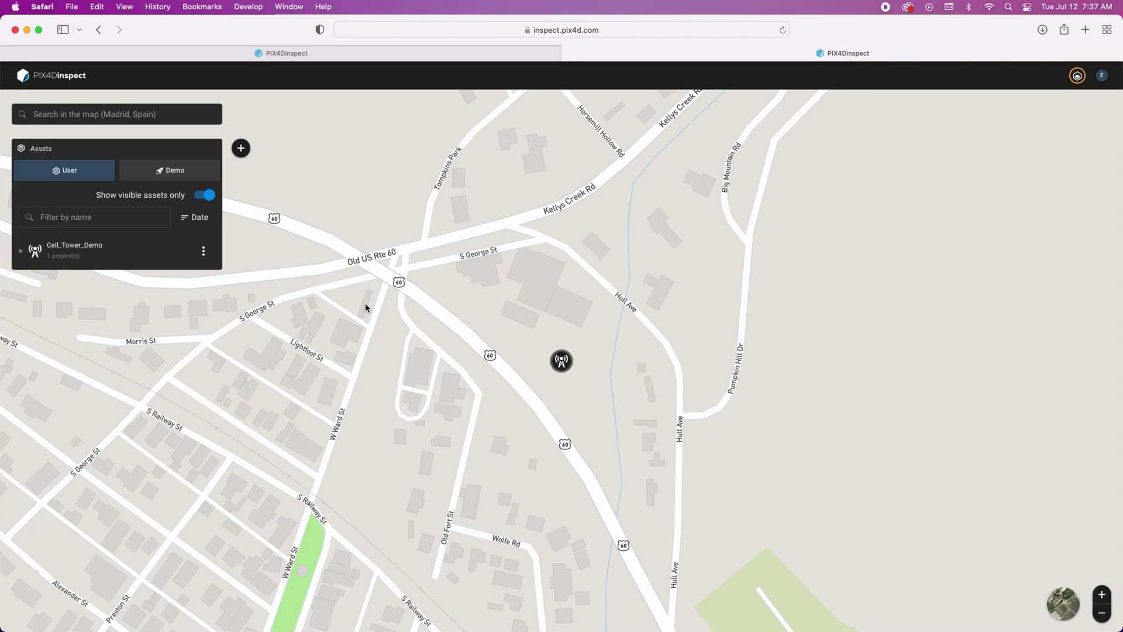
- Open the completed Cell_Tower_Demo project and orbit the 3D model down onto the antenna platform
left_click(147, 257)
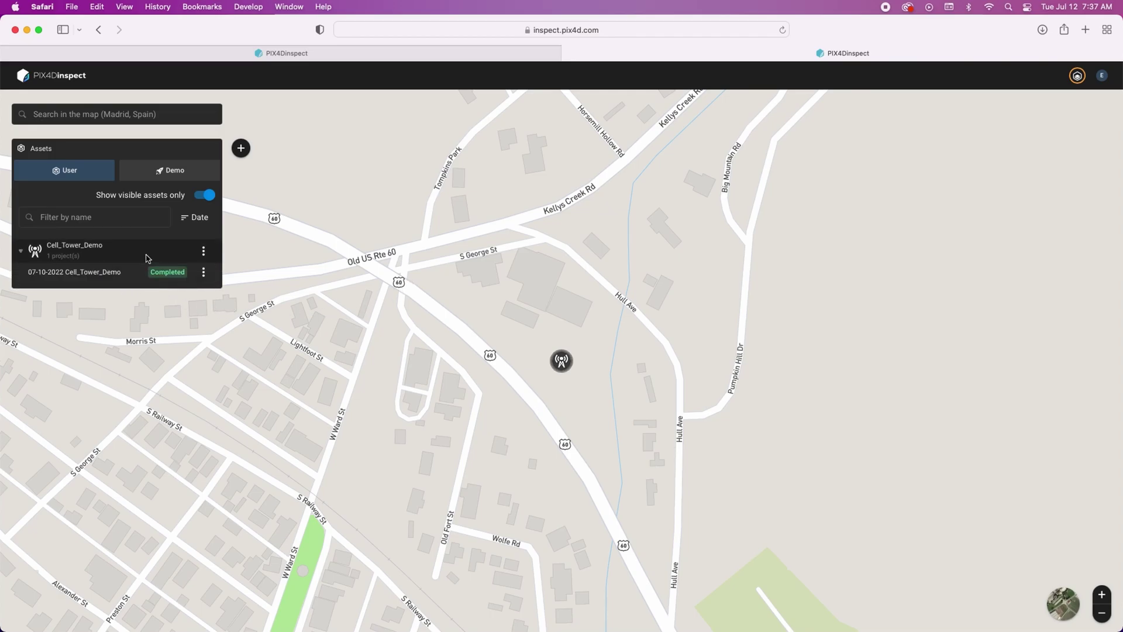
left_click(61, 275)
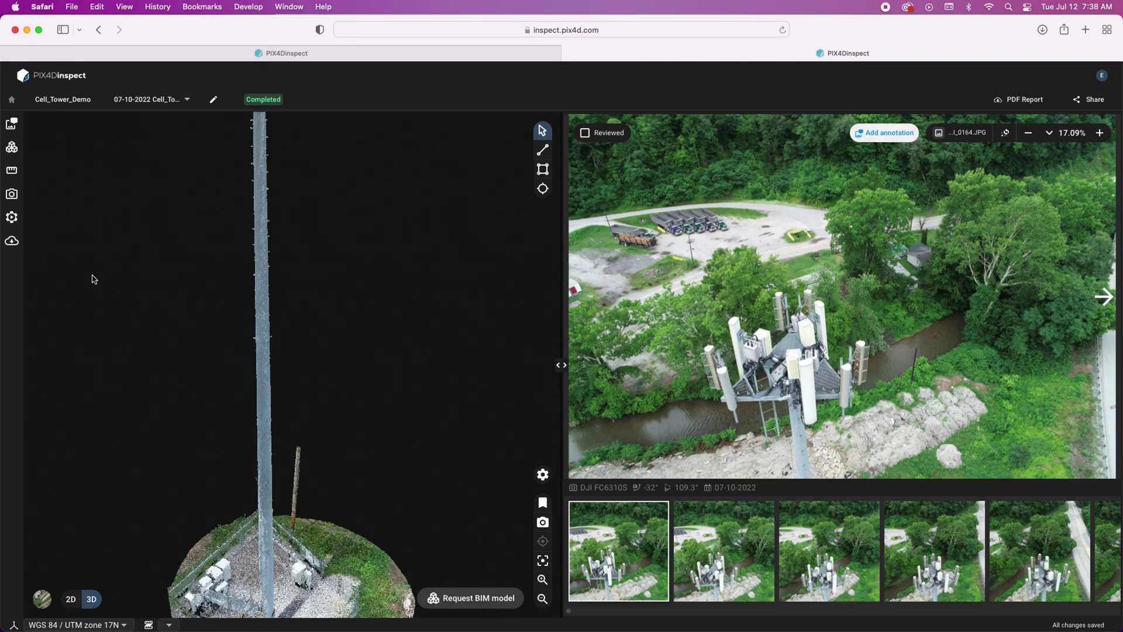
left_click_drag(210, 195, 206, 255)
scroll(308, 293, "up", 5)
scroll(305, 288, "down", 3)
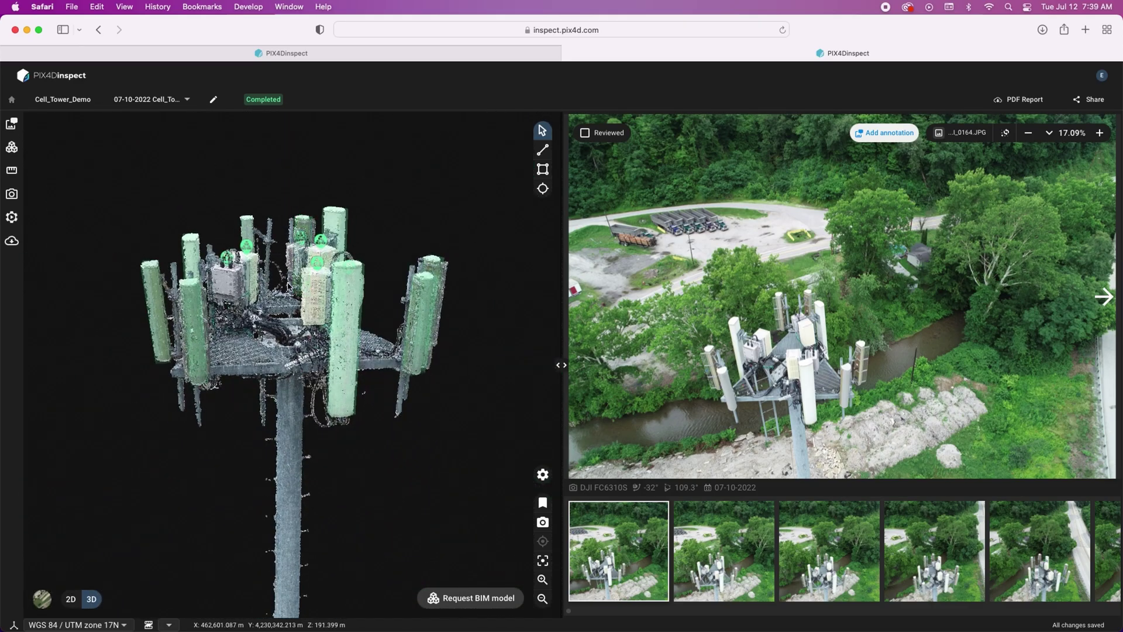
left_click_drag(287, 286, 308, 347)
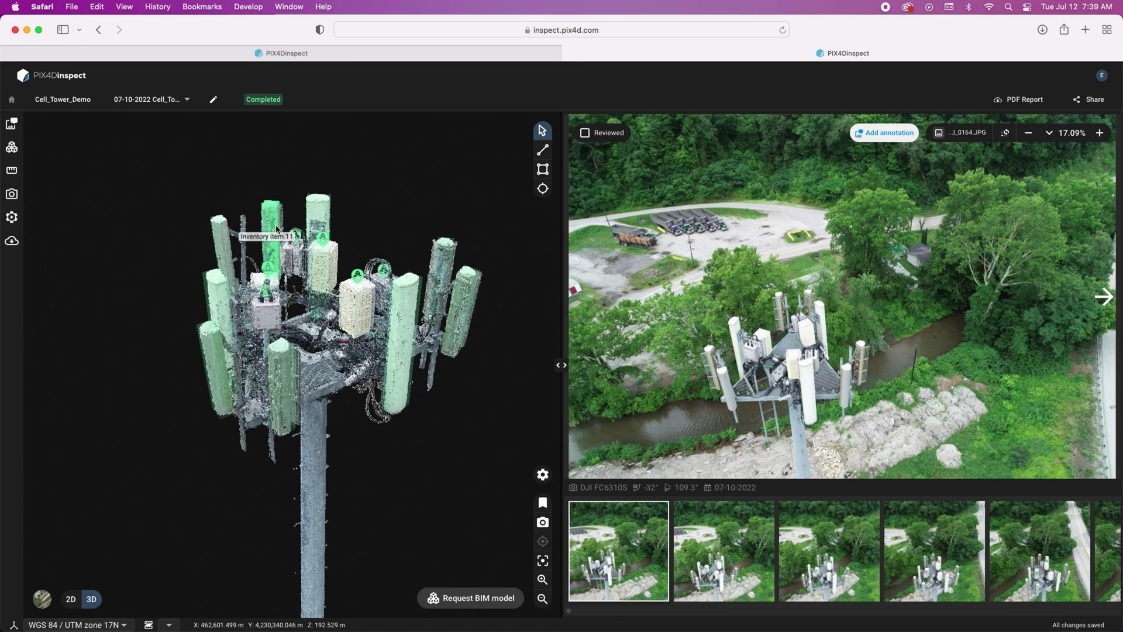
- Open Inventory item 4, an ancillary box at 47.56 m, and zoom its photo onto the box
left_click(269, 296)
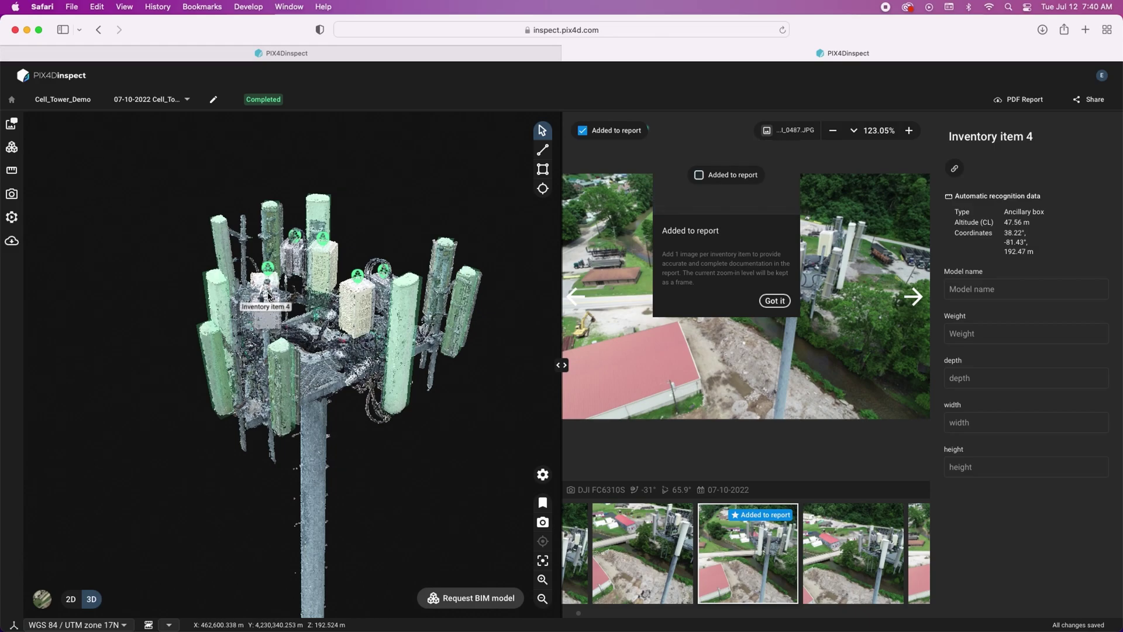
left_click(771, 301)
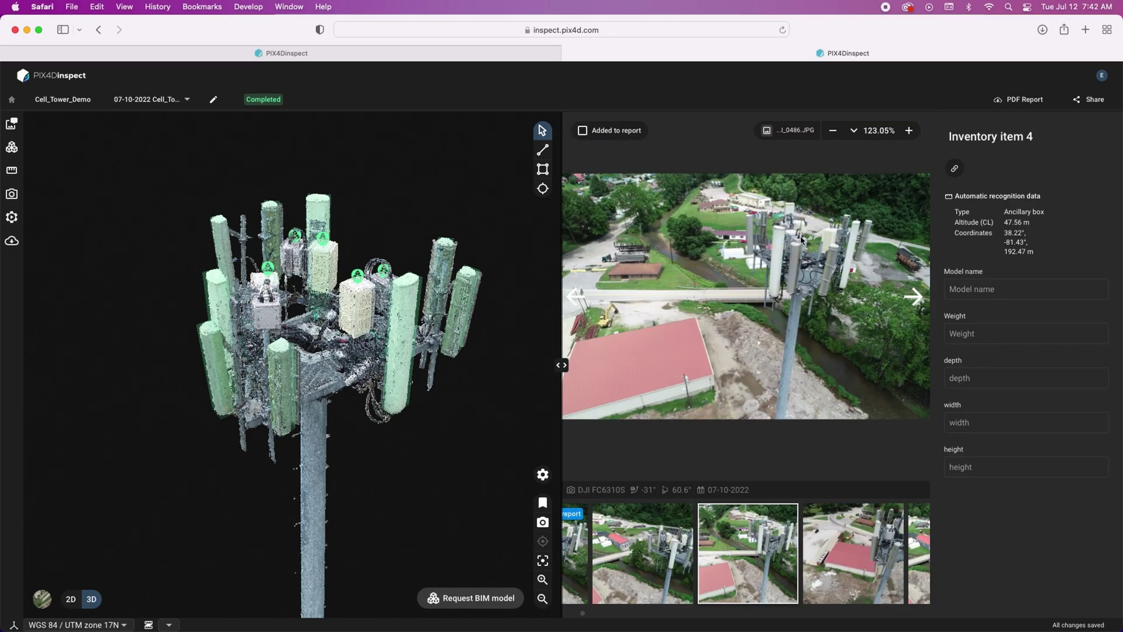
scroll(801, 240, "up", 5)
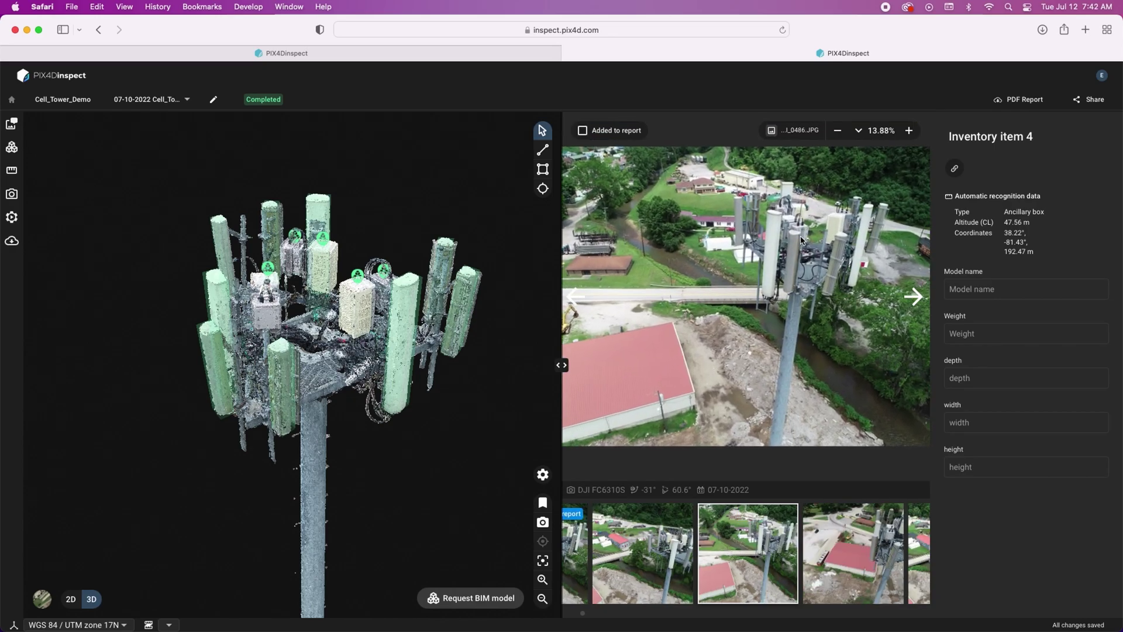
scroll(801, 239, "up", 5)
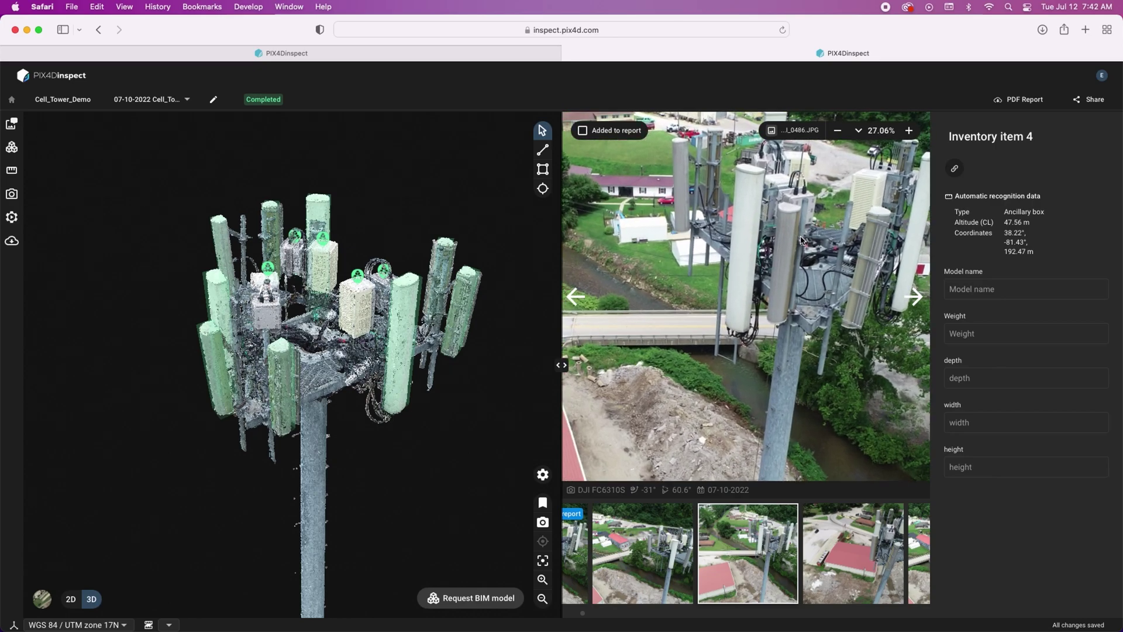
left_click_drag(800, 200, 762, 262)
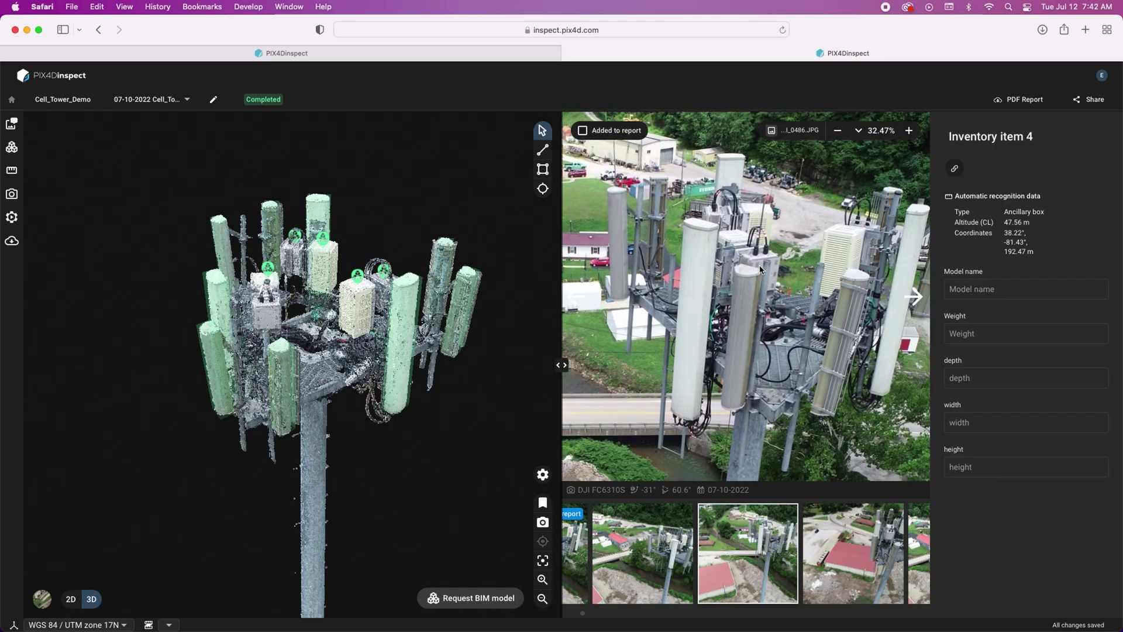
scroll(763, 254, "up", 4)
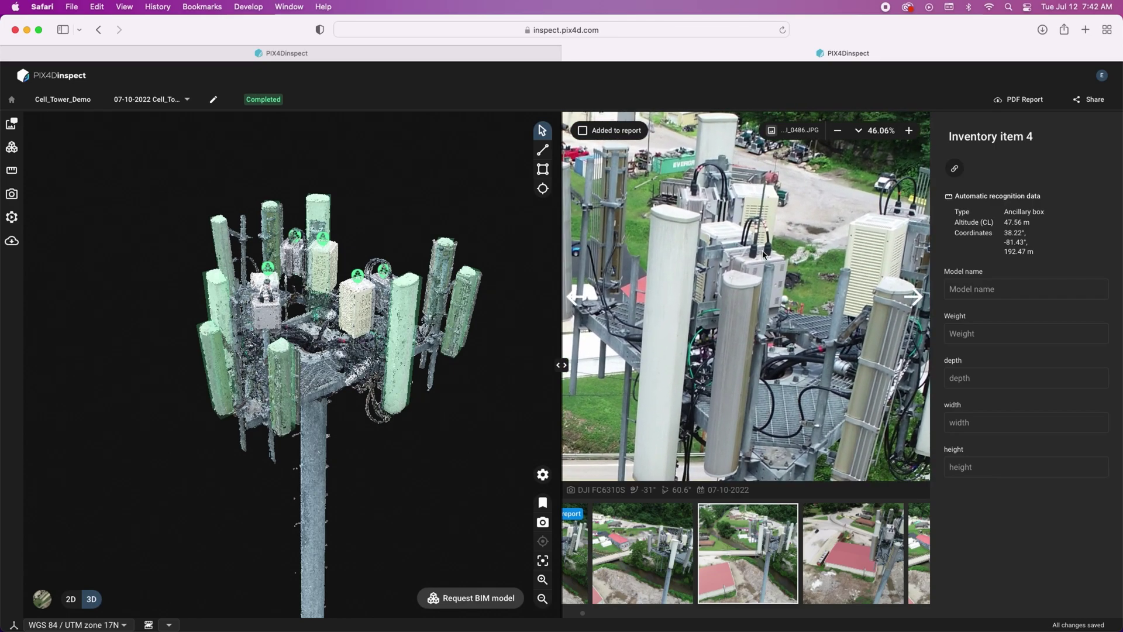
scroll(763, 254, "up", 3)
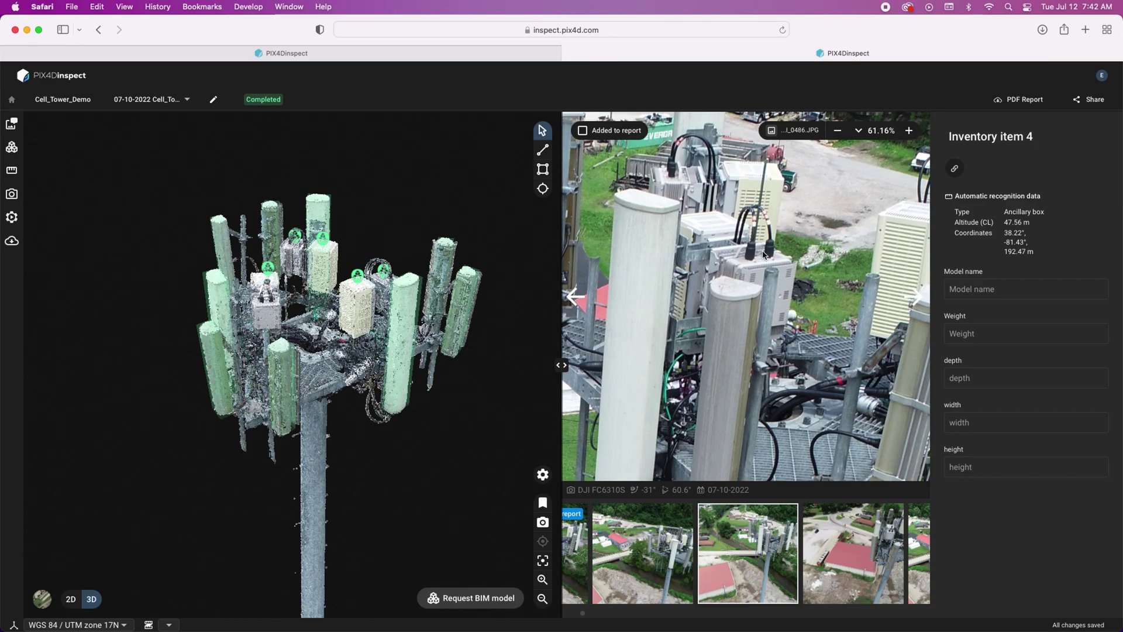
scroll(764, 255, "up", 3)
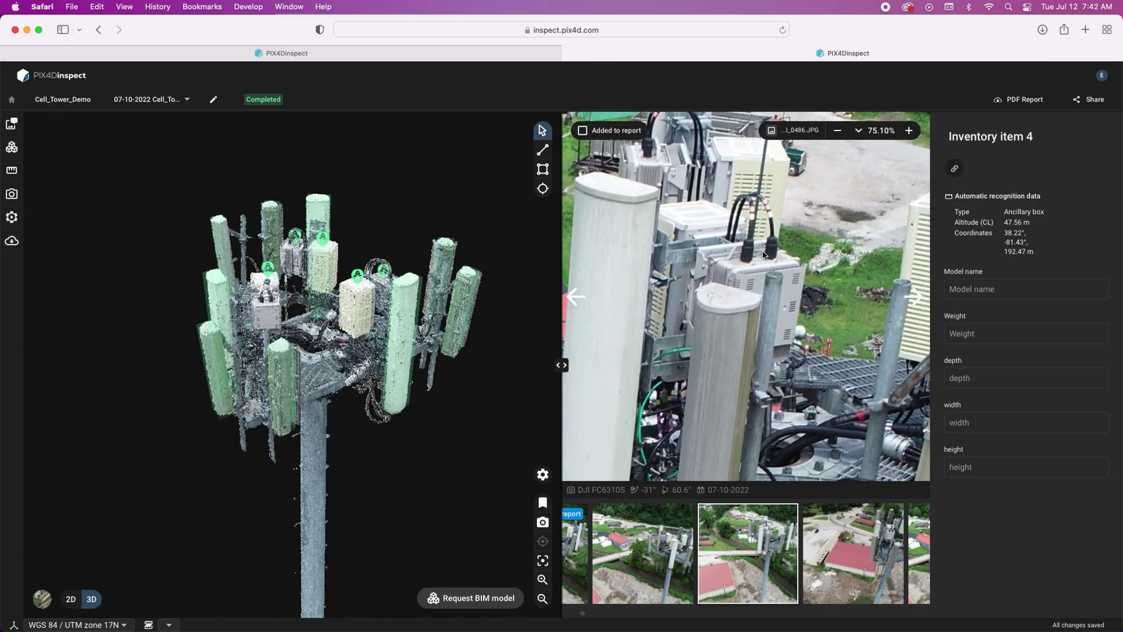
scroll(764, 254, "up", 2)
scroll(763, 254, "up", 2)
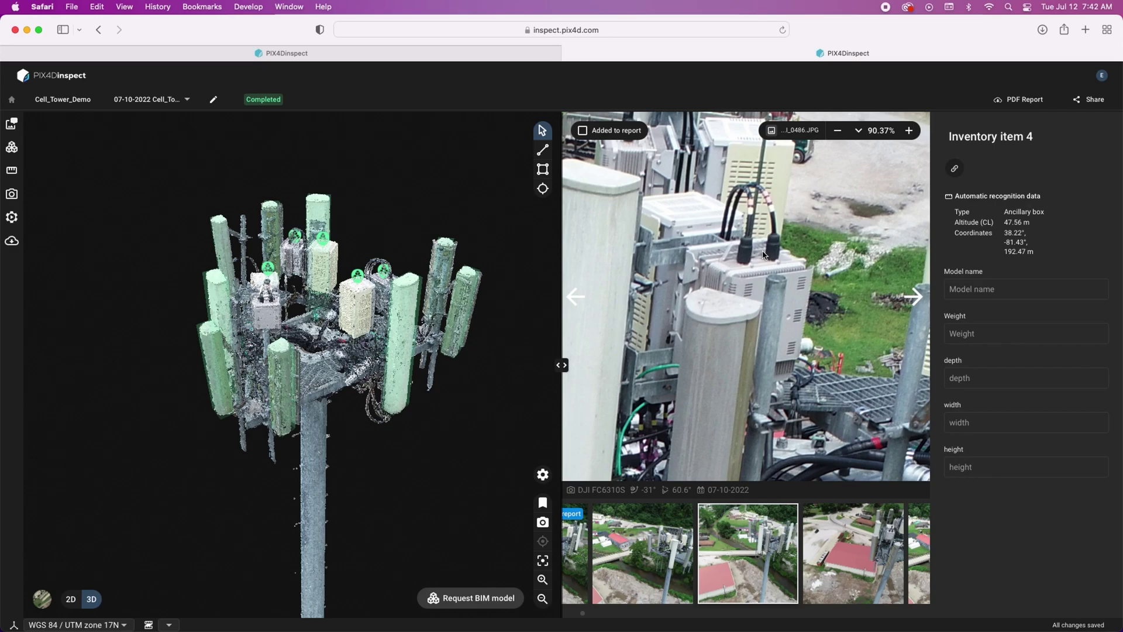
- Raise All cameras opacity so camera positions show as yellow boxes around the tower
left_click(13, 197)
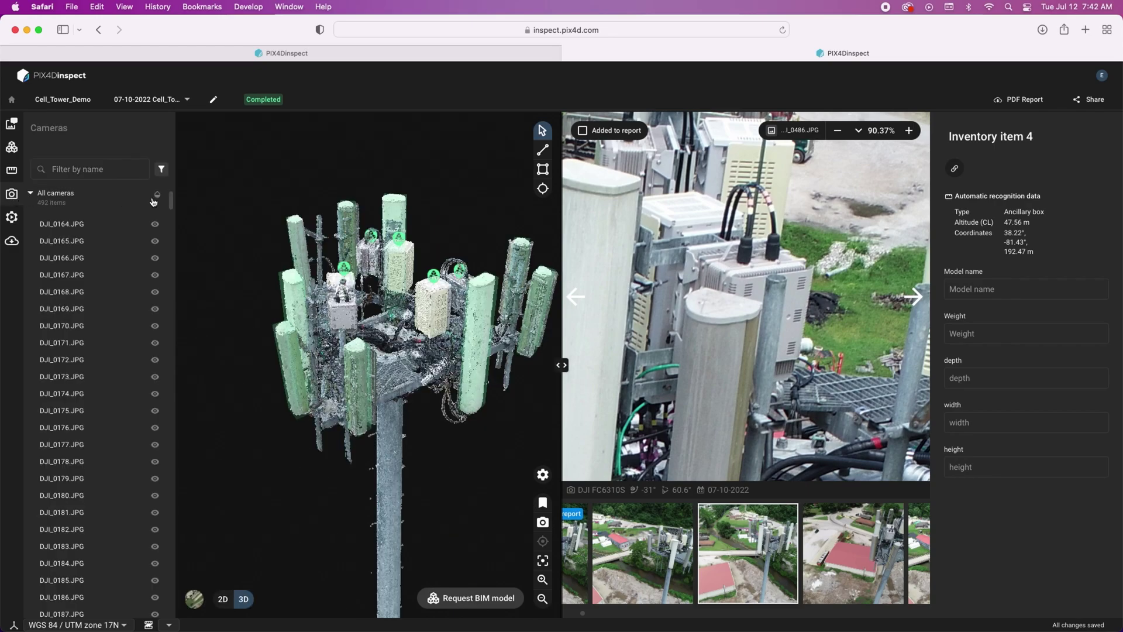
left_click(157, 195)
left_click_drag(87, 212, 97, 217)
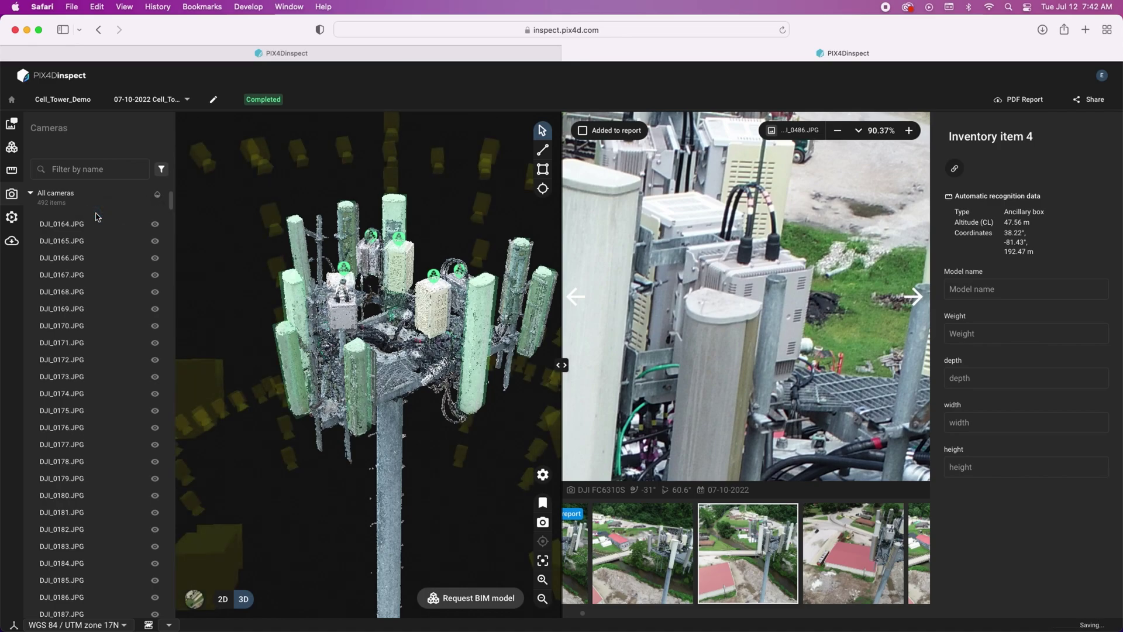
left_click(11, 194)
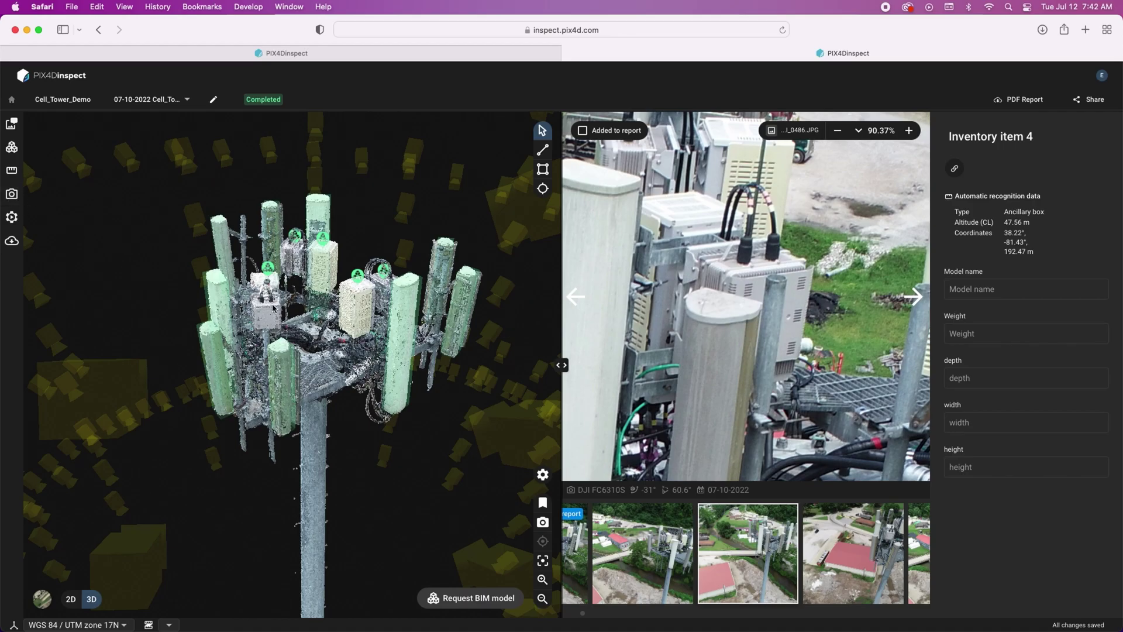
- Orbit out over the tower, view one camera's photo, and open the Inventory list
scroll(273, 307, "down", 5)
scroll(304, 320, "up", 3)
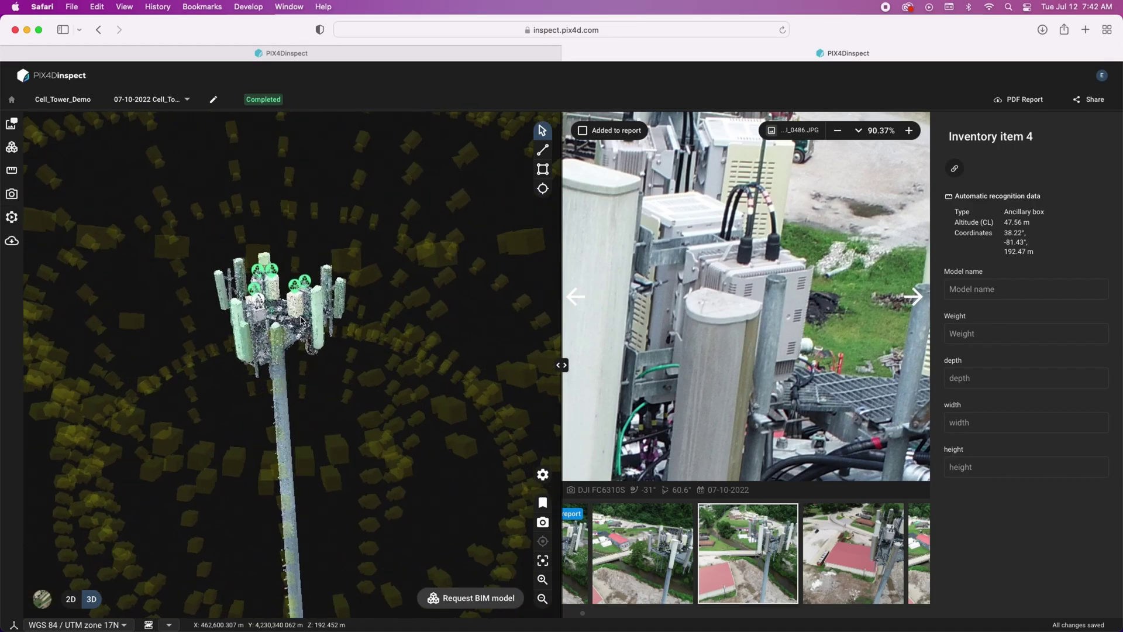
left_click_drag(303, 320, 332, 367)
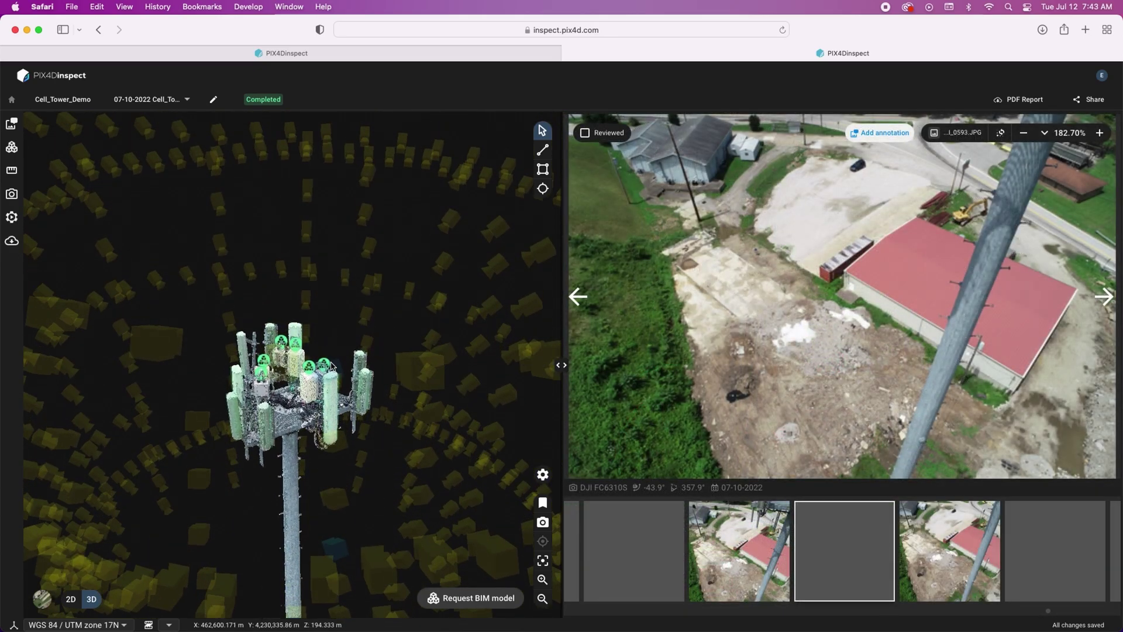
left_click(369, 181)
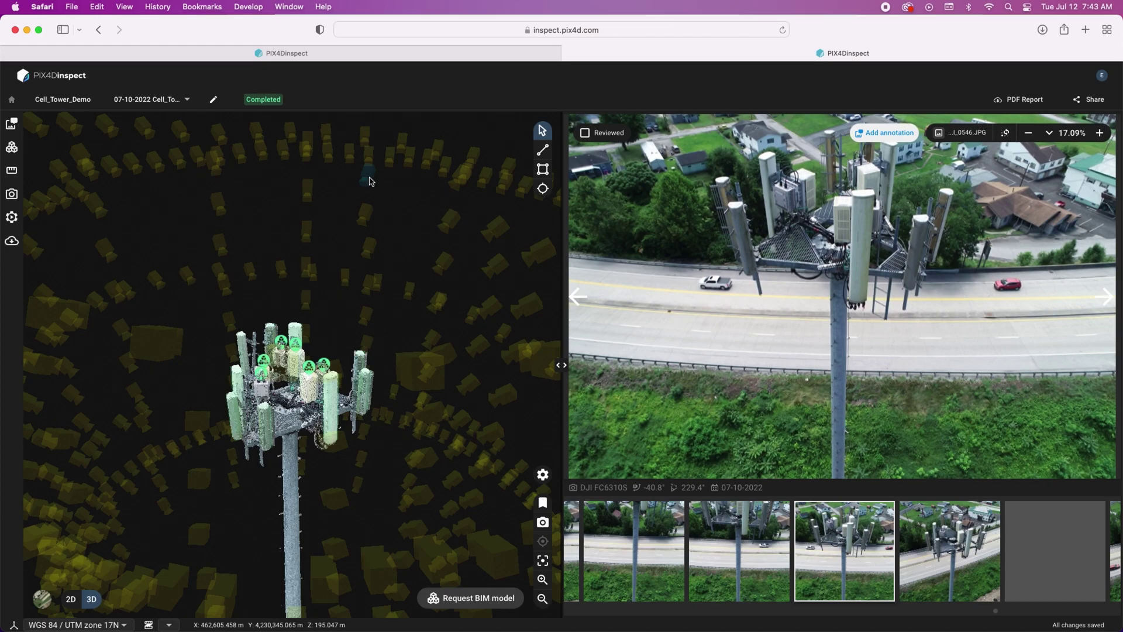
left_click(11, 147)
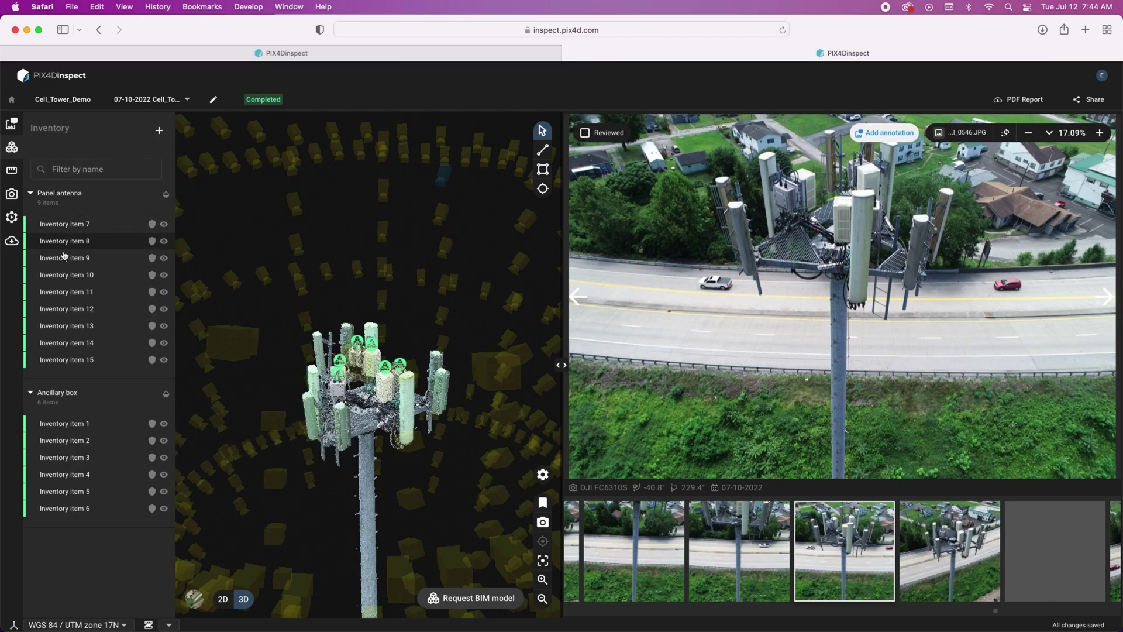
- Review inventory items 9–11, including the 37.14° azimuth panel antenna, then show the empty Measurements list
left_click(64, 259)
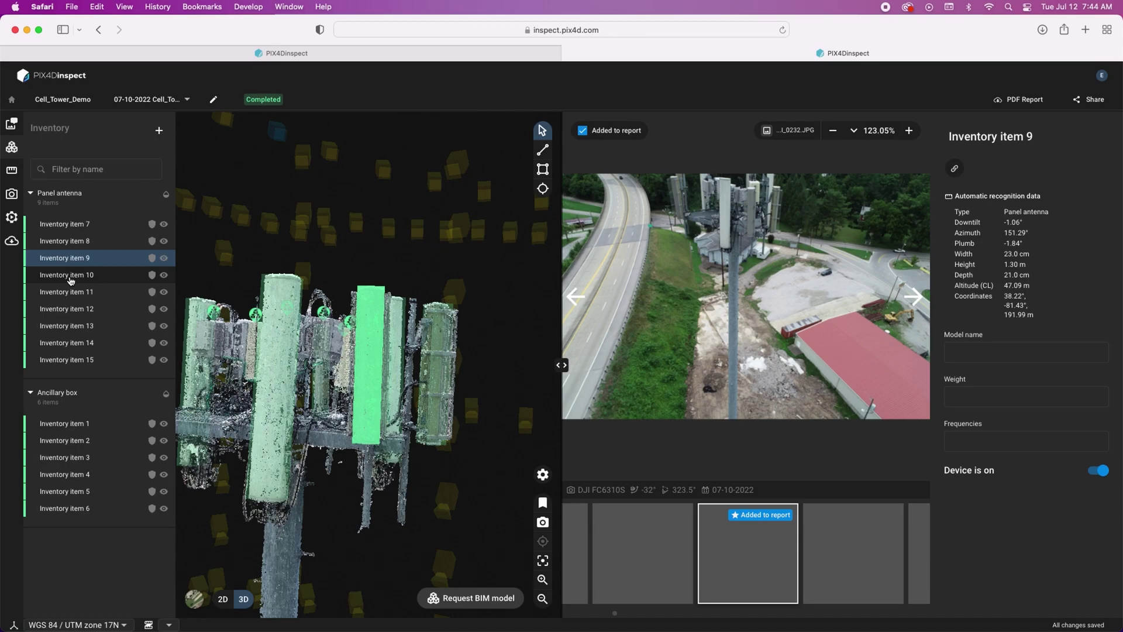
left_click(70, 276)
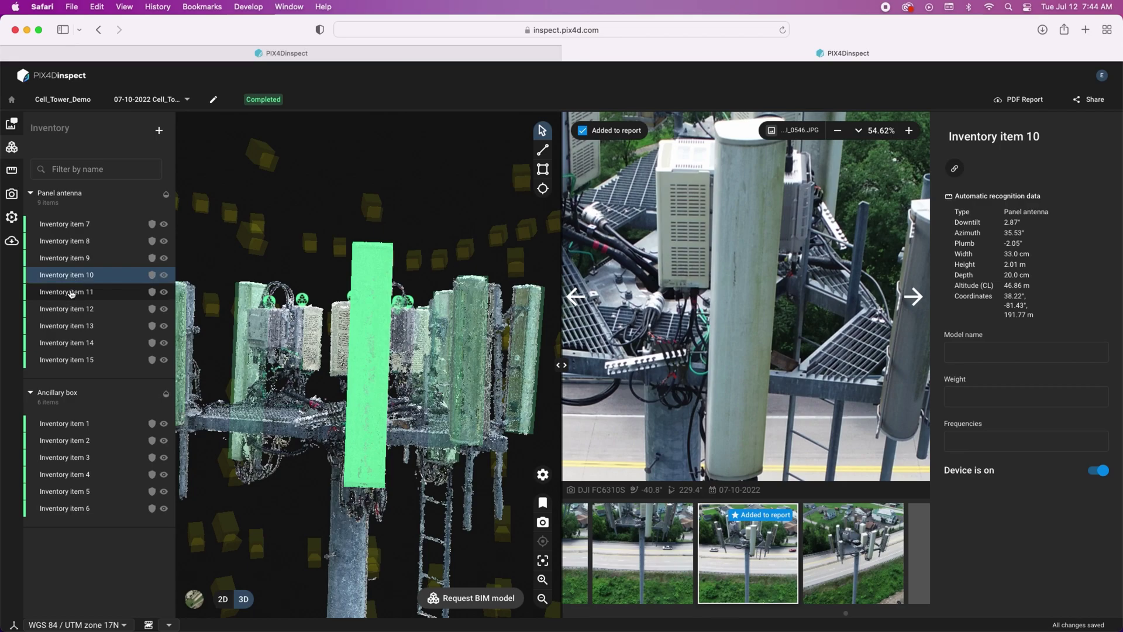
left_click(70, 295)
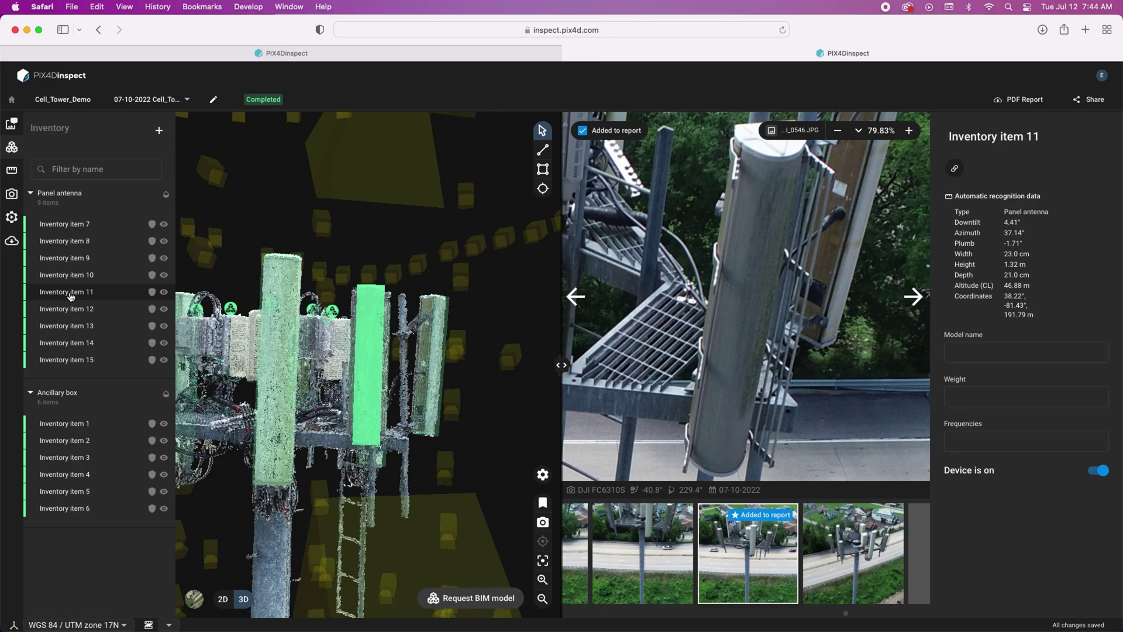
left_click(11, 169)
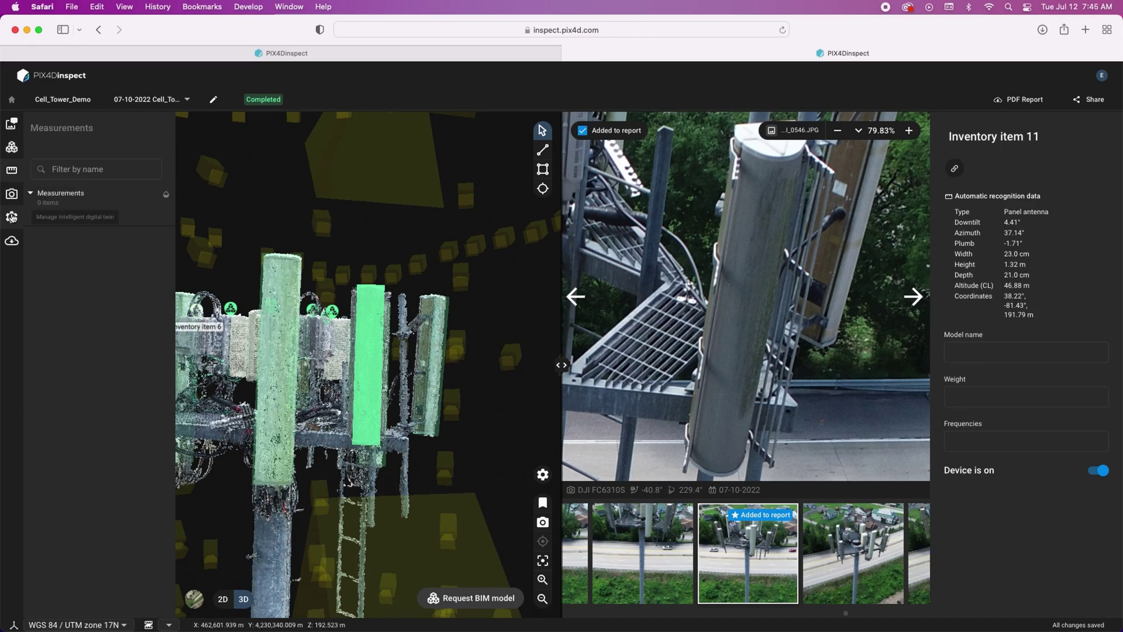
- Open the digital twin's 3D Model layer settings and toggle its point cloud off and back on
left_click(12, 217)
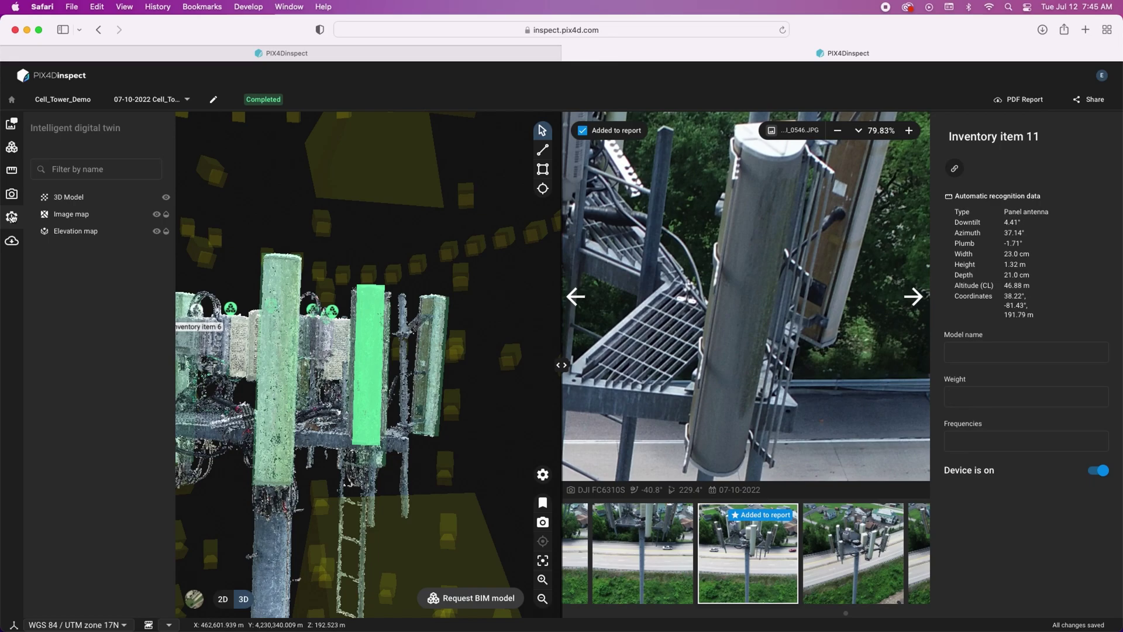
left_click(65, 198)
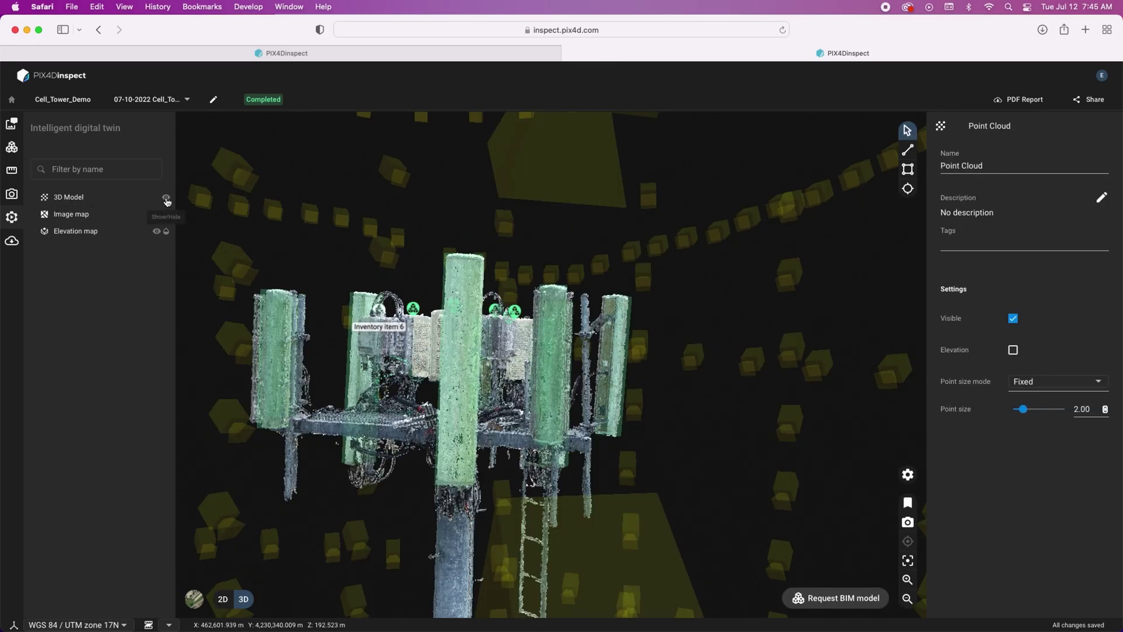
left_click(167, 200)
left_click(166, 200)
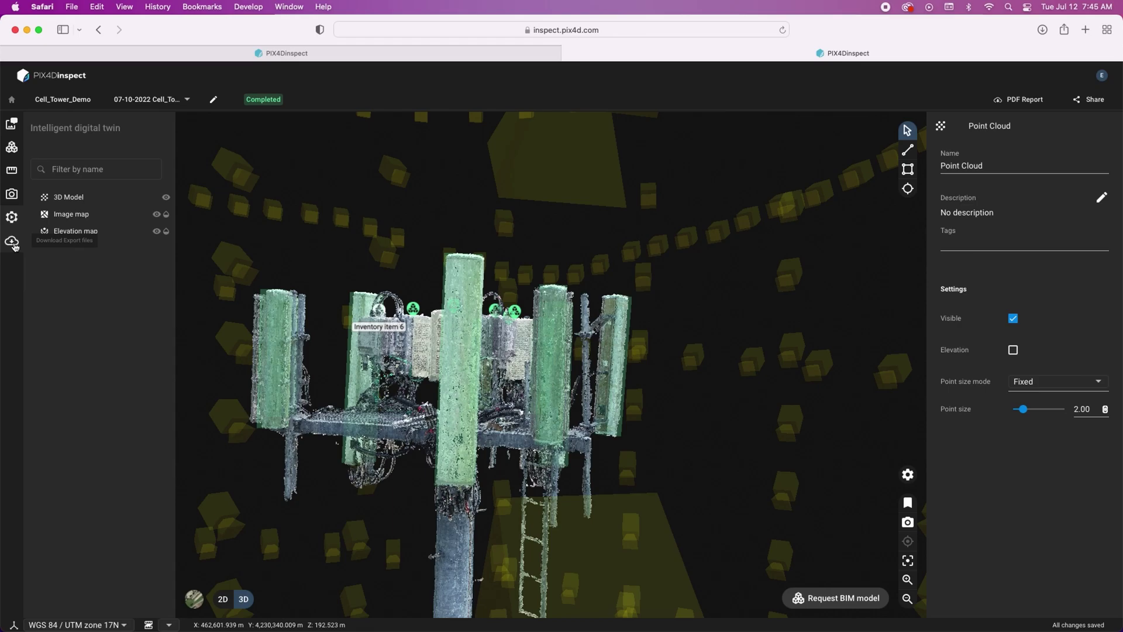
- Download the 3D Model point cloud .las file from Export files and bring Finder forward
left_click(12, 242)
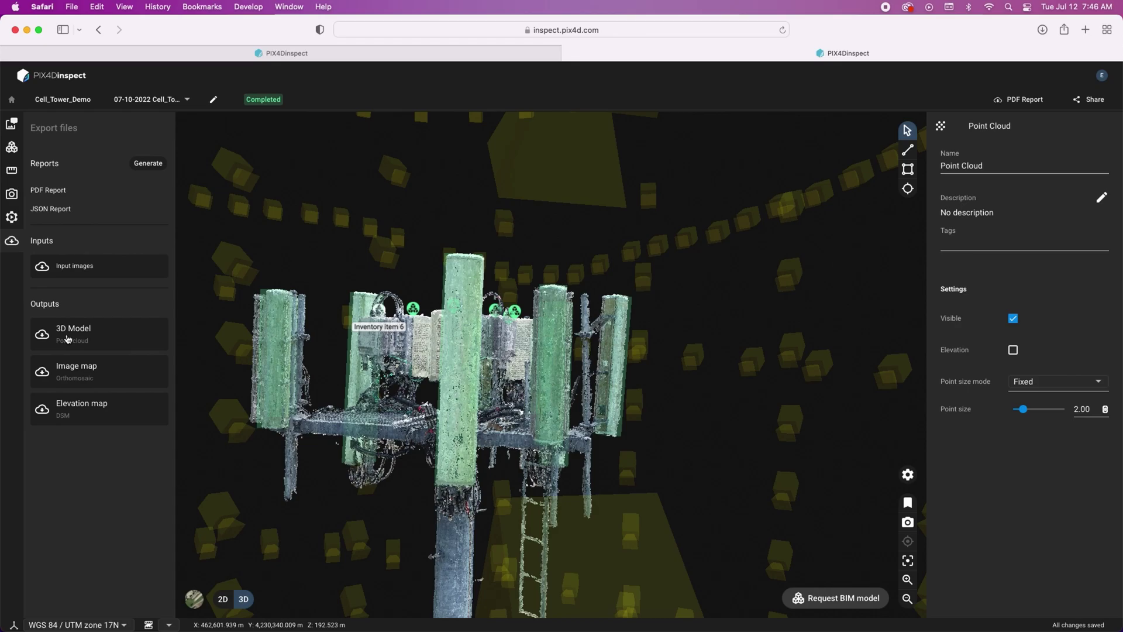
left_click(68, 338)
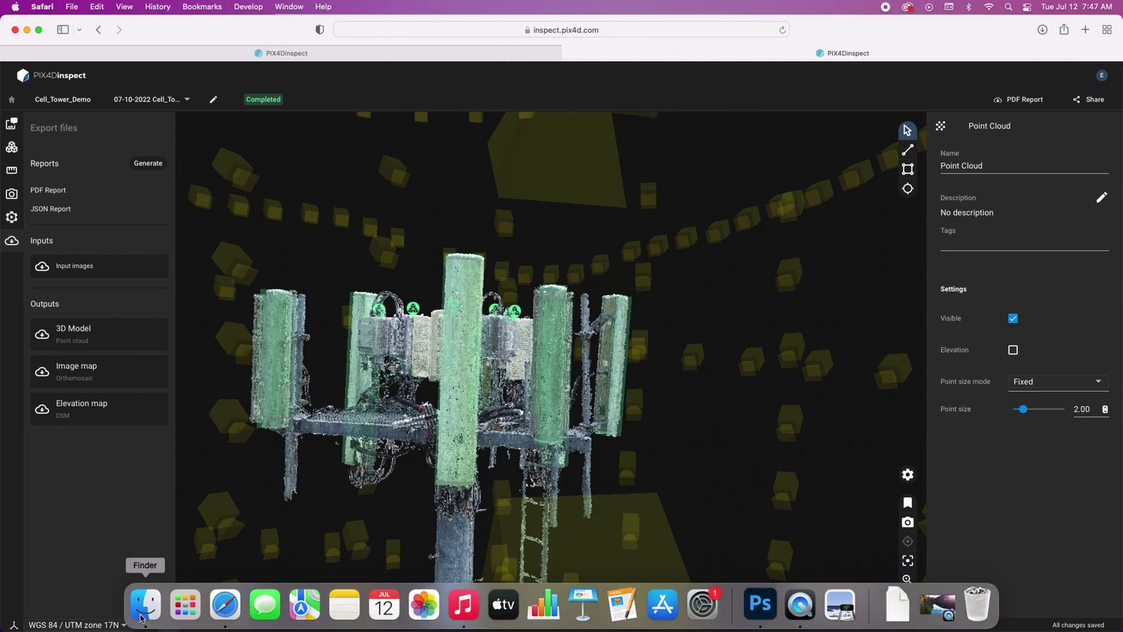
left_click(141, 616)
scroll(350, 246, "down", 2)
left_click(350, 214)
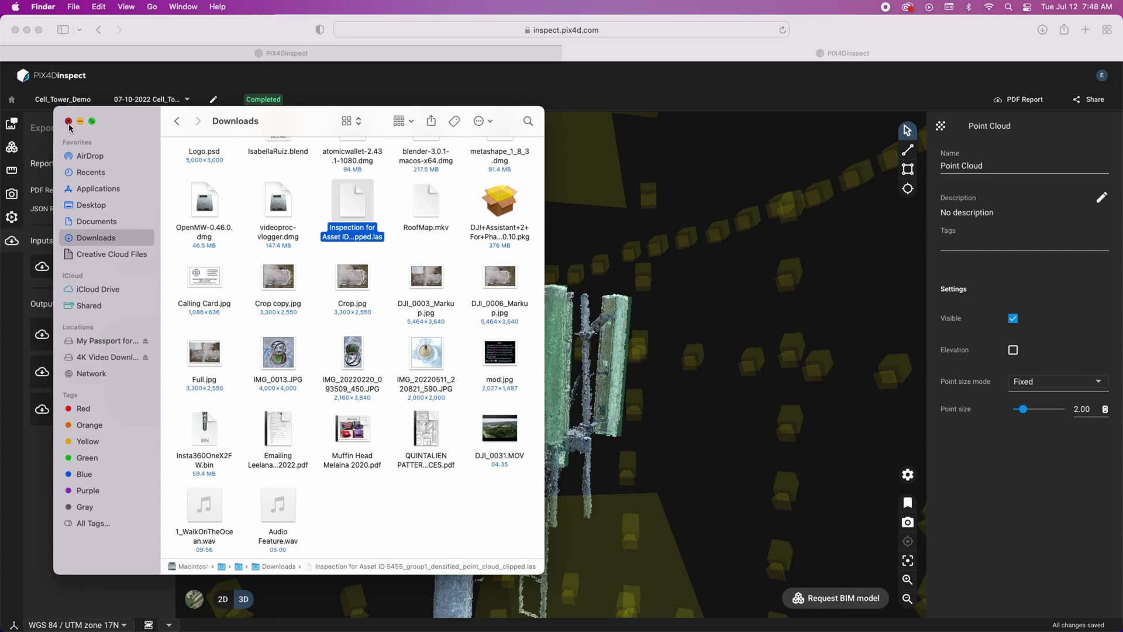
left_click(69, 121)
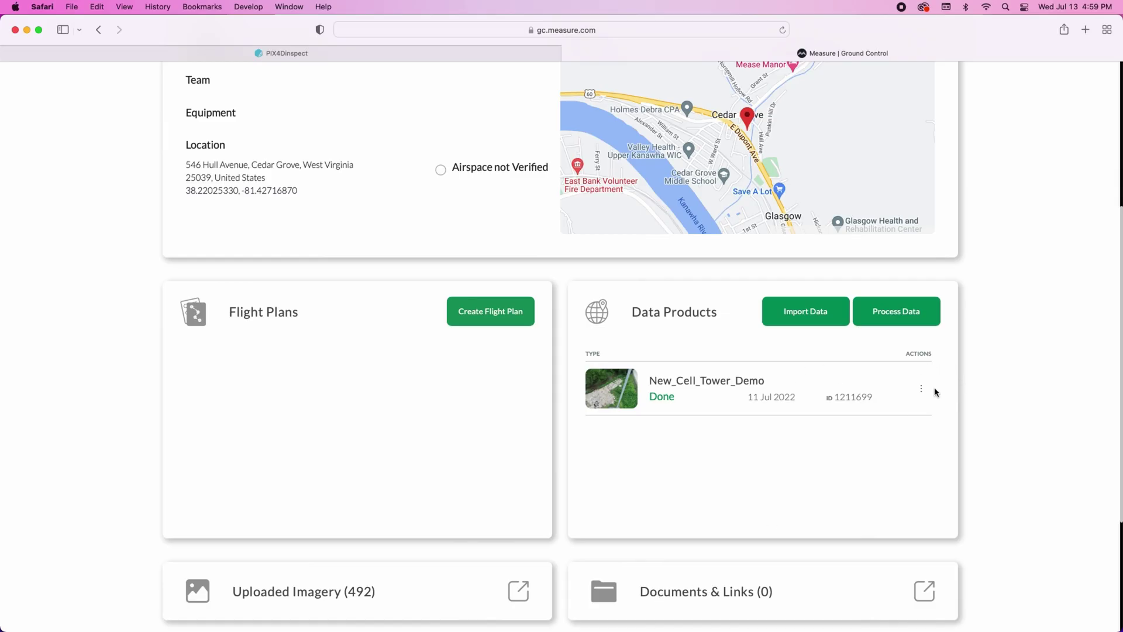
- Open New_Cell_Tower_Demo in PIX4Dcloud using View in Pix4D from its Actions menu
left_click(923, 394)
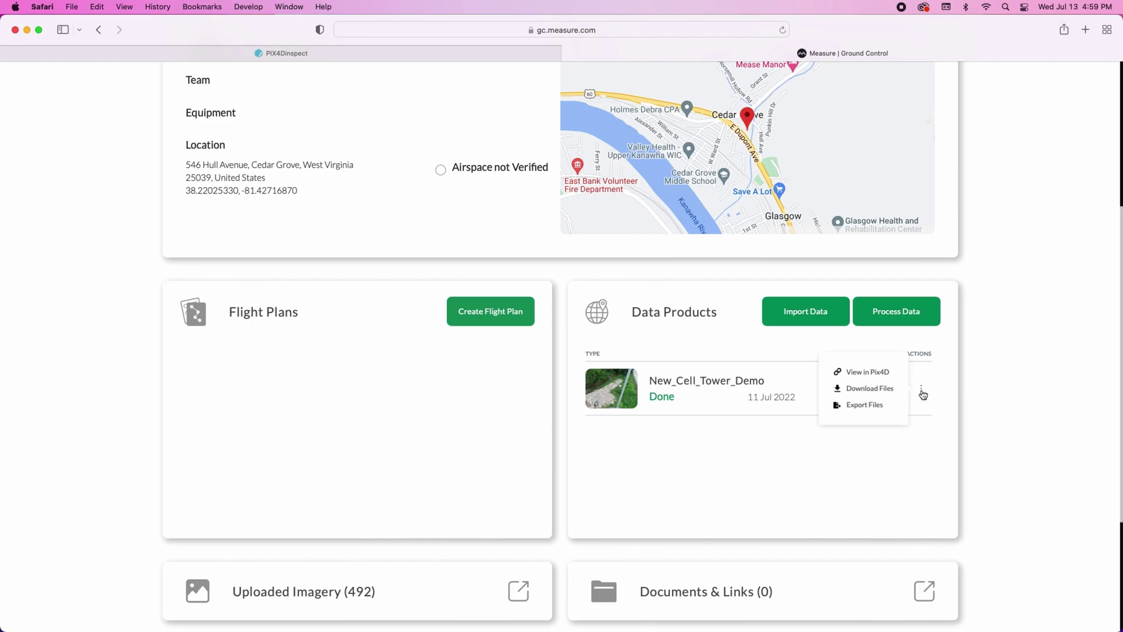
left_click(866, 371)
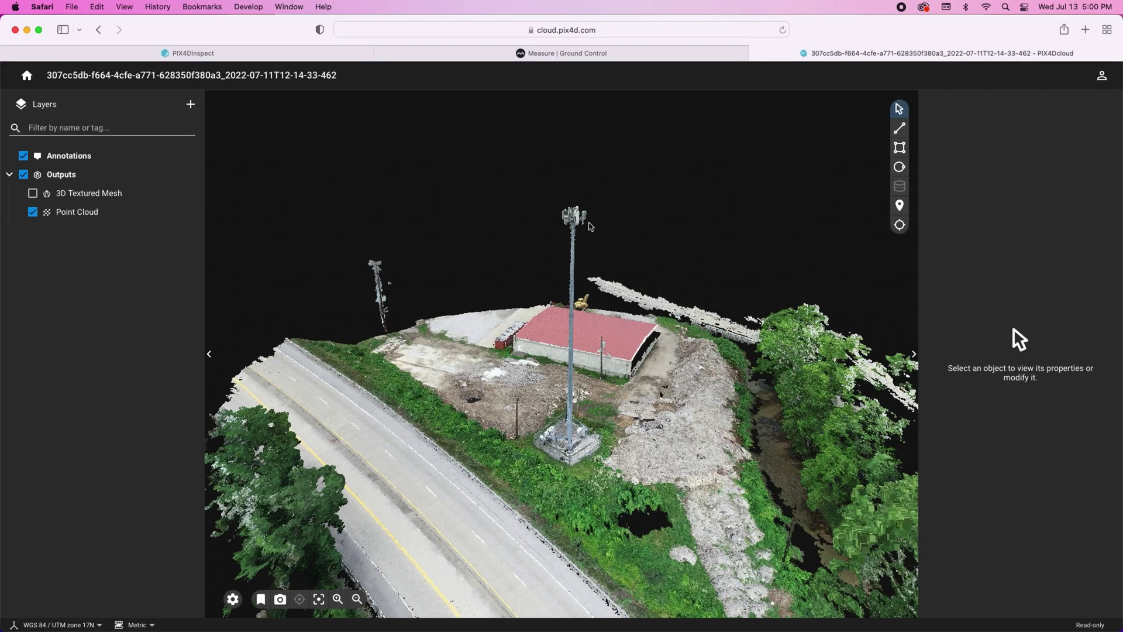
- Fly in to the antennas at the tower top and orbit to view another side
double_click(591, 226)
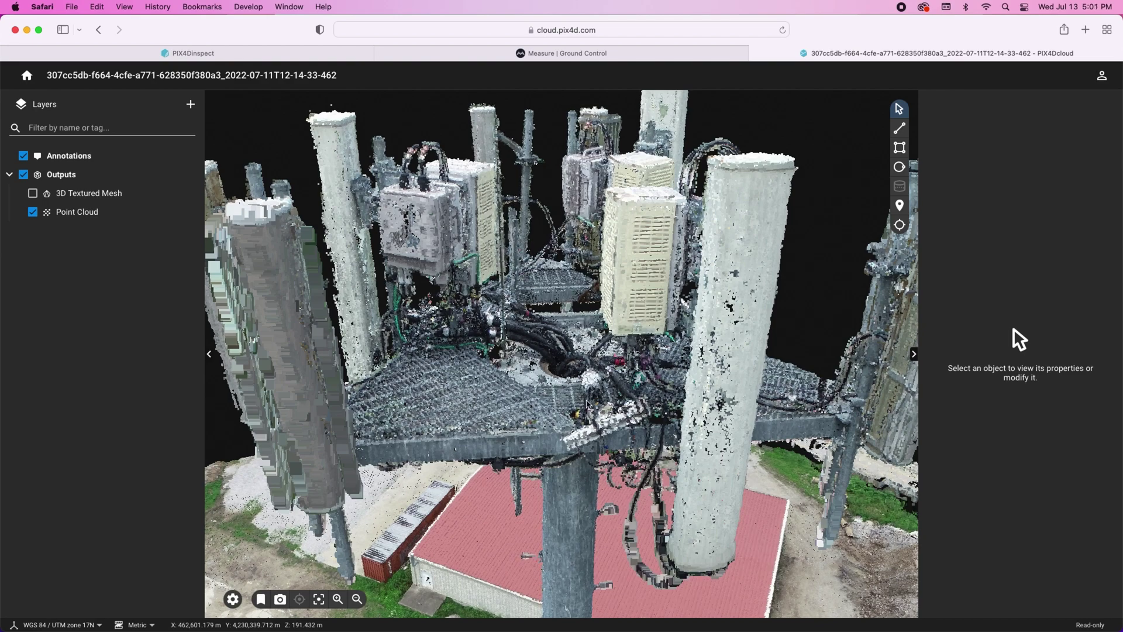
scroll(587, 403, "down", 6)
left_click_drag(637, 433, 866, 264)
- Inspect a spot on the tower and zoom into photo DJI_0611 shown full-screen
left_click(899, 224)
left_click(540, 346)
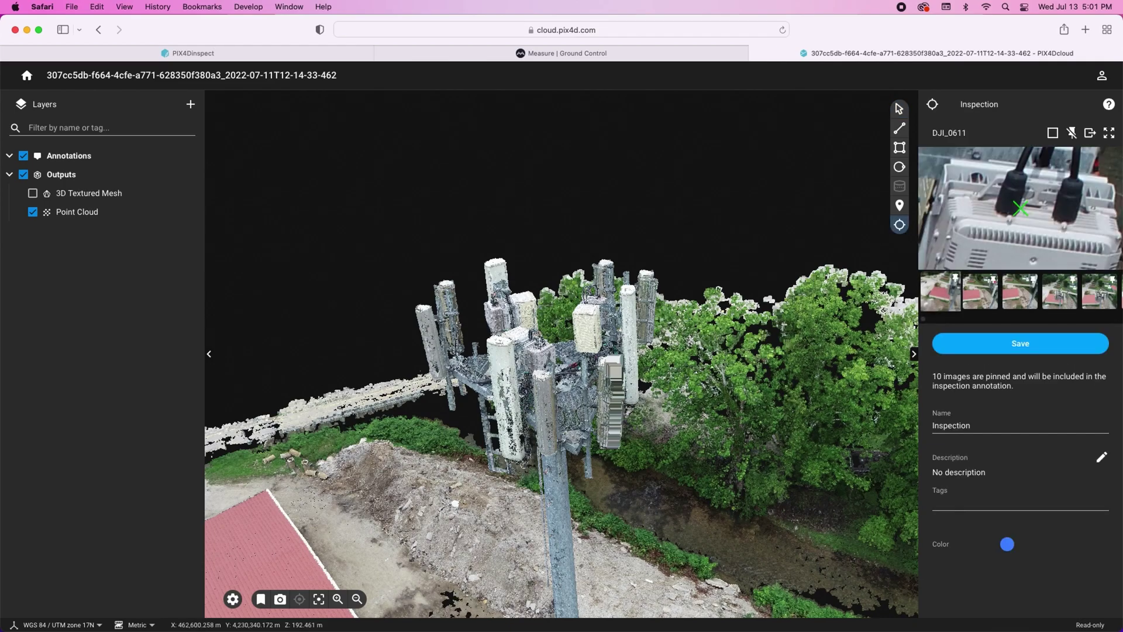
left_click(1109, 134)
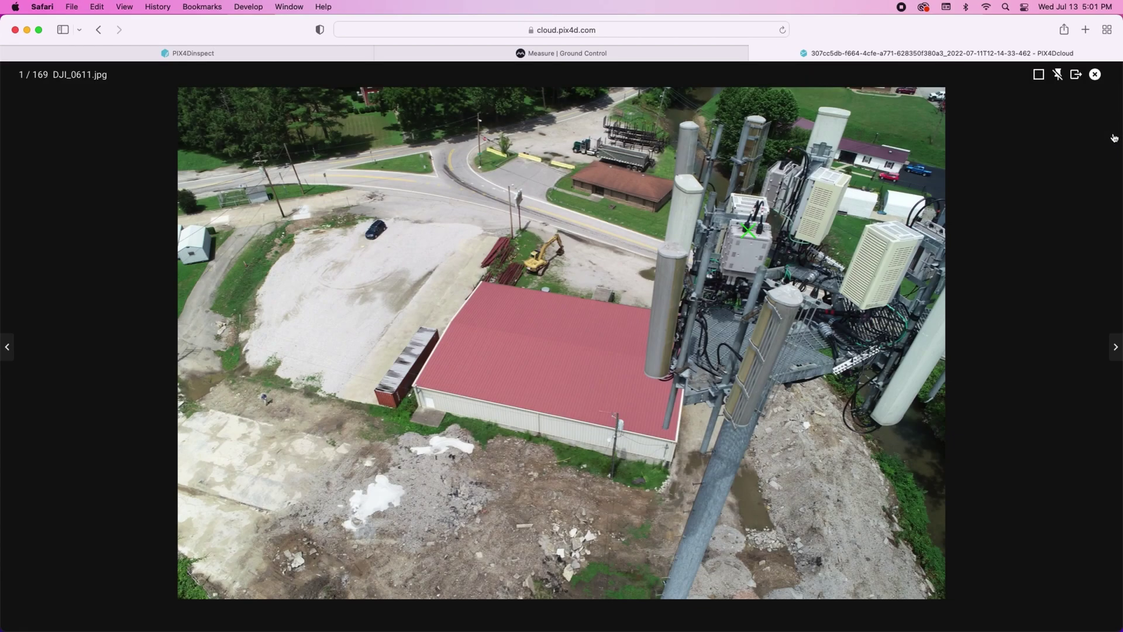
scroll(750, 237, "up", 5)
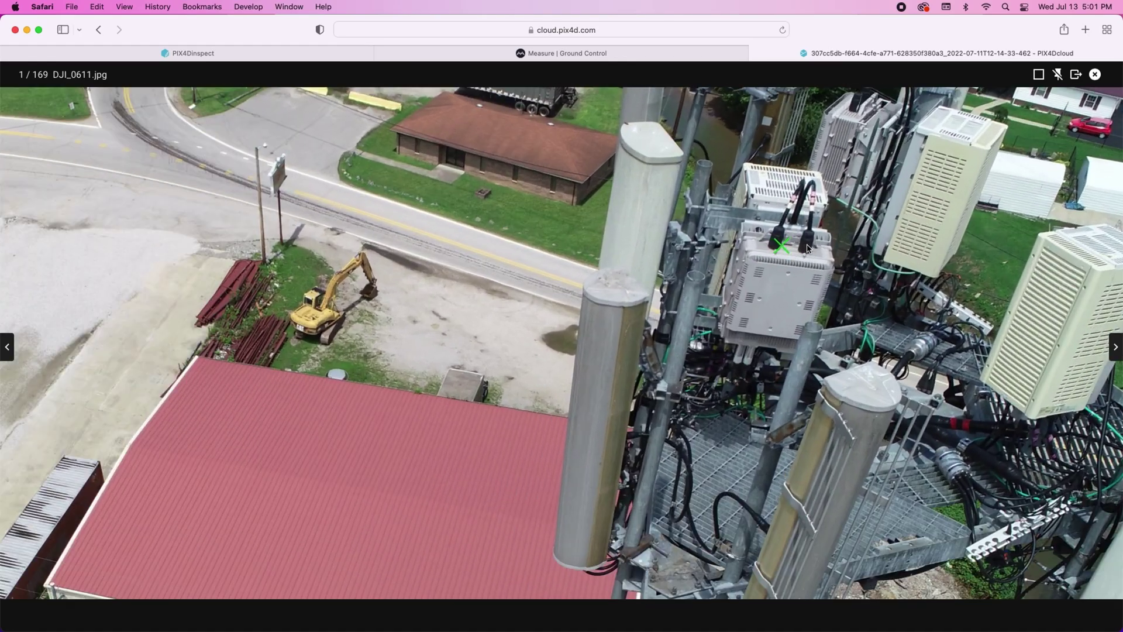
scroll(782, 241, "up", 2)
scroll(763, 245, "up", 2)
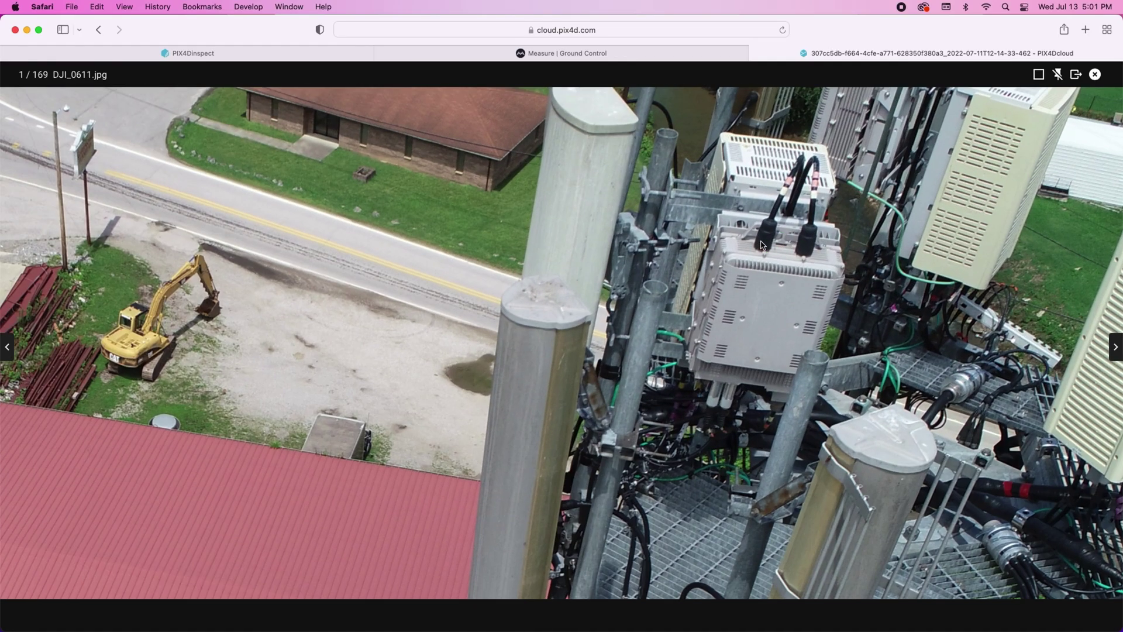
scroll(763, 245, "up", 1)
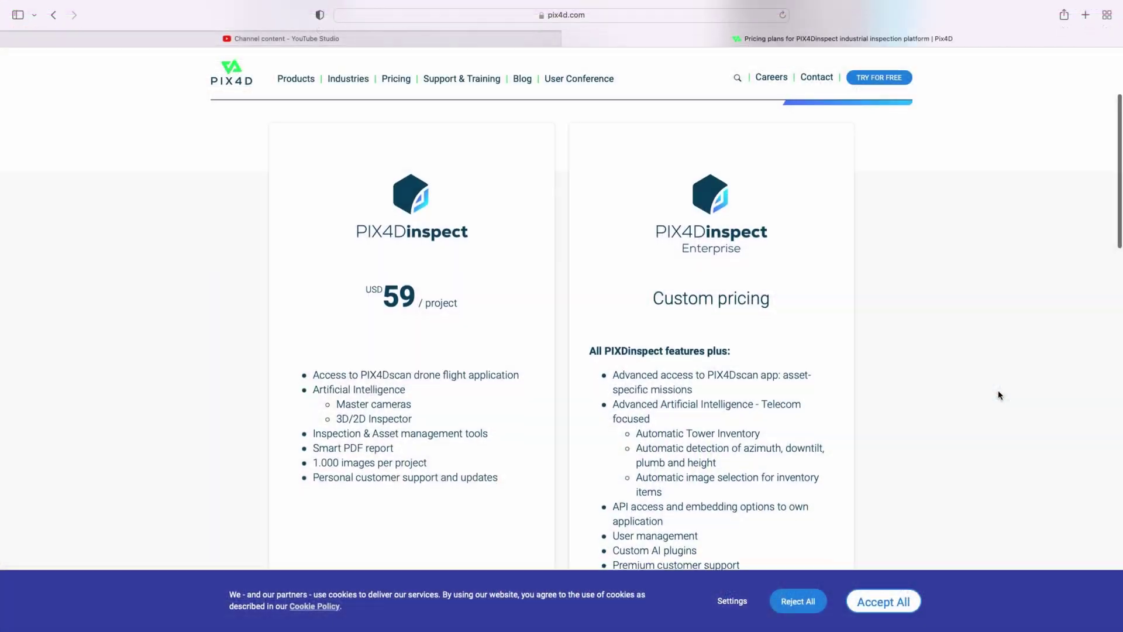
scroll(1000, 395, "down", 1)
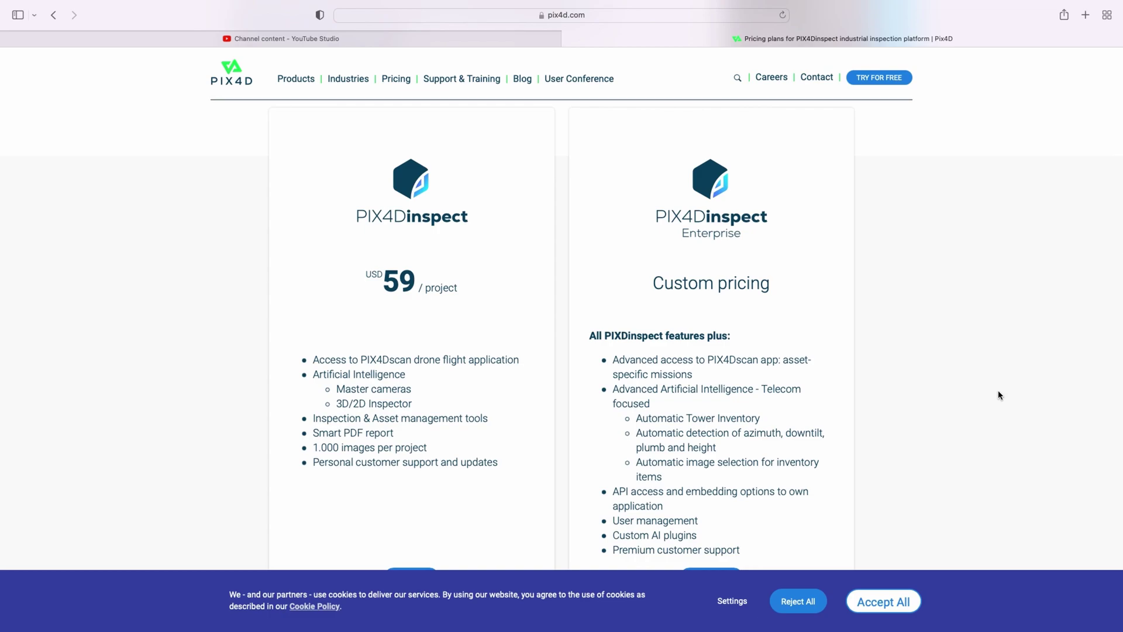
scroll(1000, 395, "down", 3)
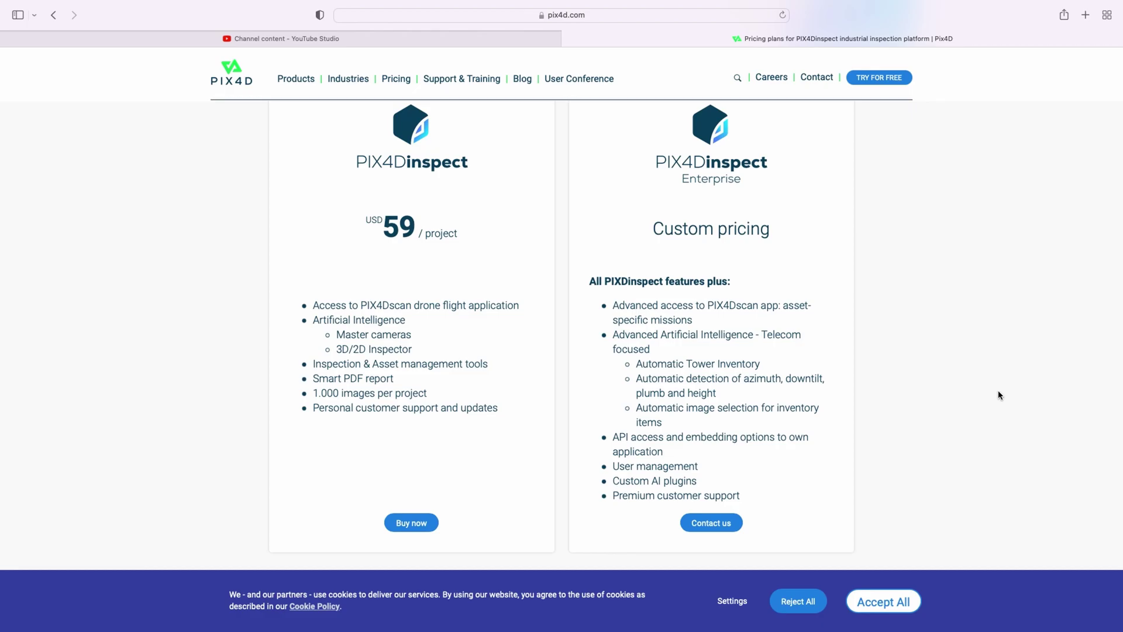
key("super+shift+5")
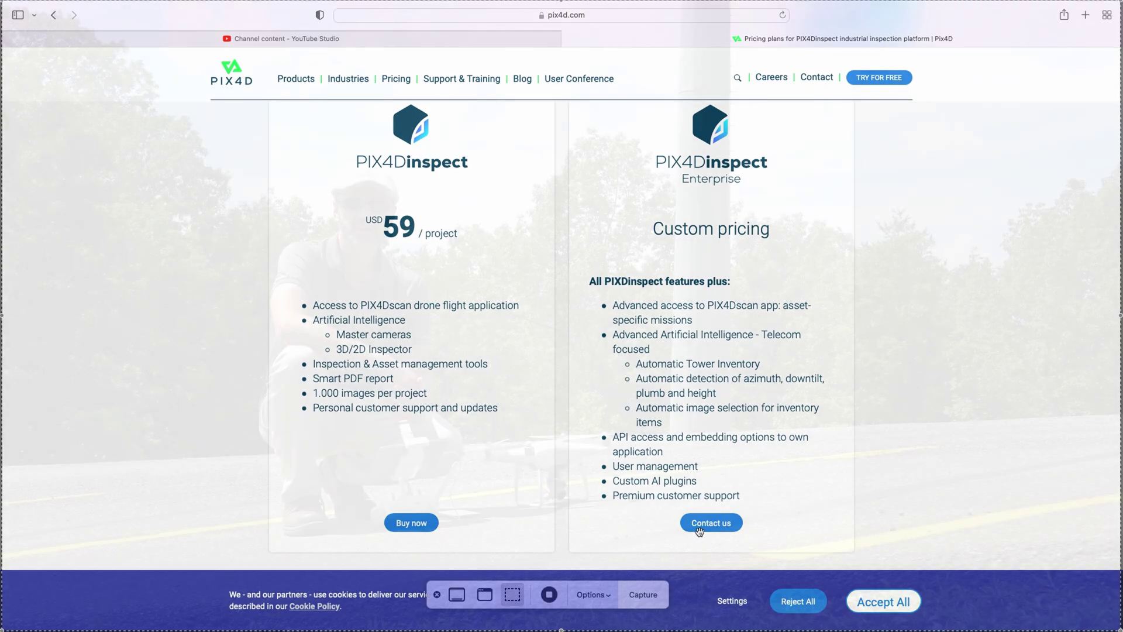